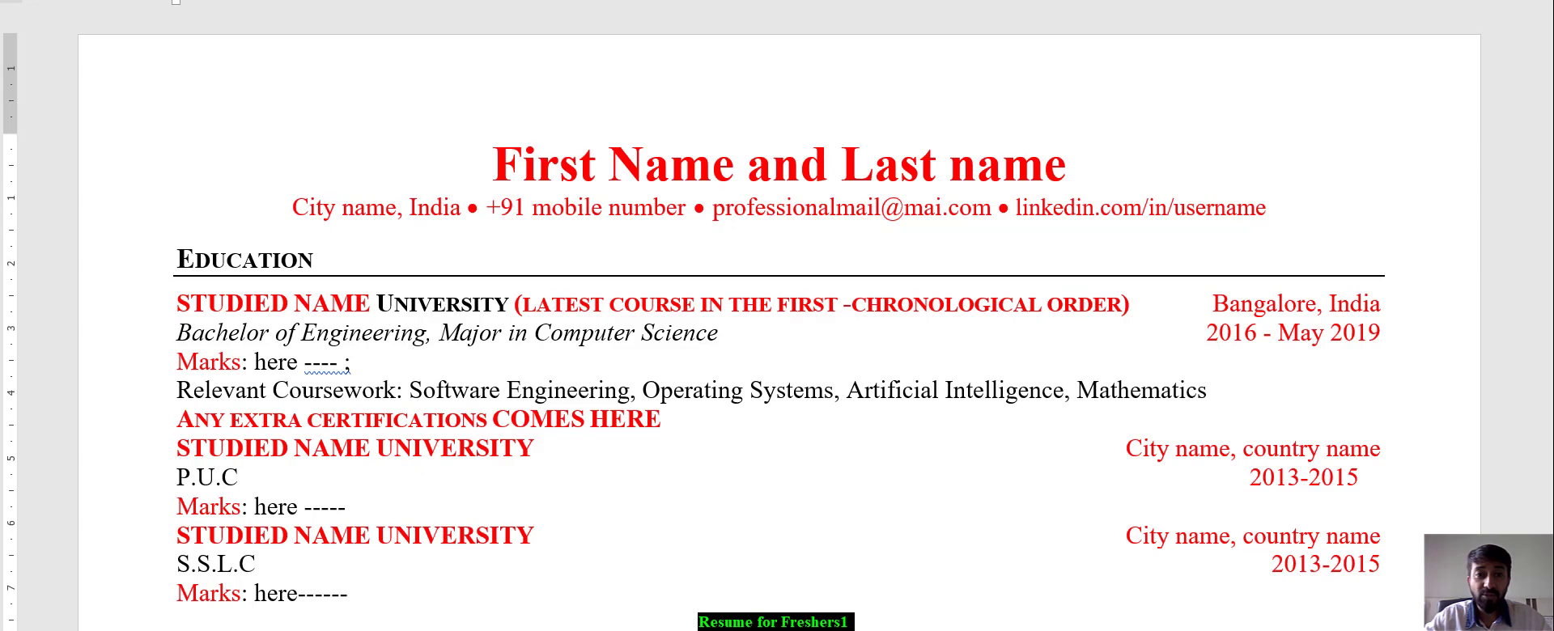
{"action": "scroll", "coordinate": [983, 128], "scroll_direction": "down", "scroll_amount": 3}
{"action": "scroll", "coordinate": [982, 128], "scroll_direction": "up", "scroll_amount": 2}
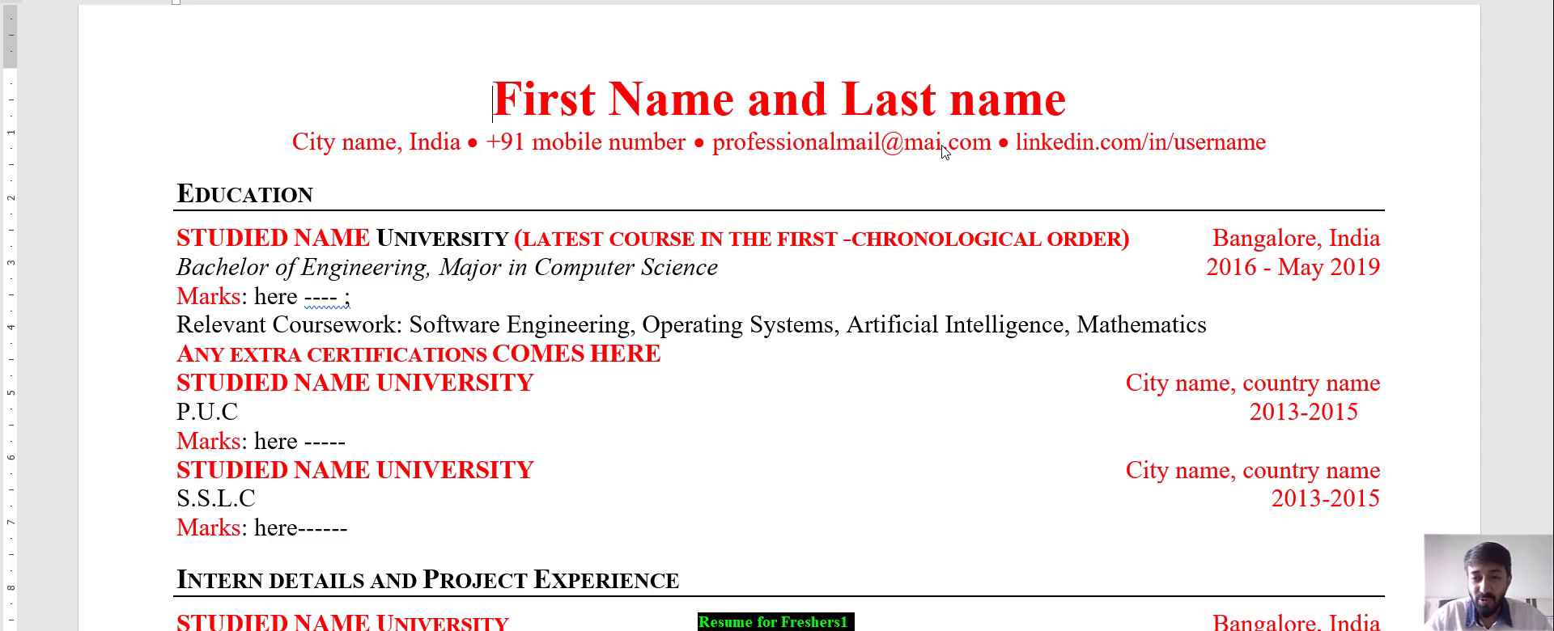
{"action": "scroll", "coordinate": [940, 144], "scroll_direction": "down", "scroll_amount": 1}
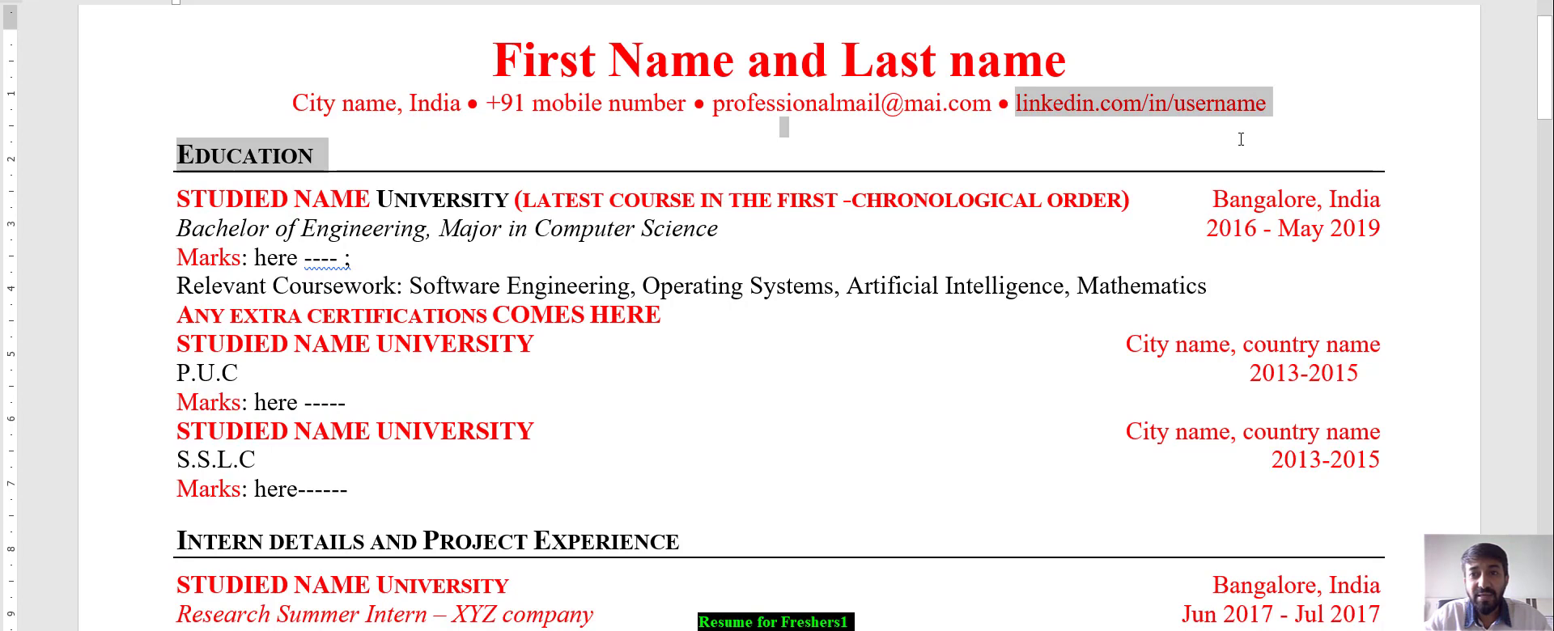
{"action": "left_click_drag", "start_coordinate": [1279, 108], "coordinate": [1280, 108]}
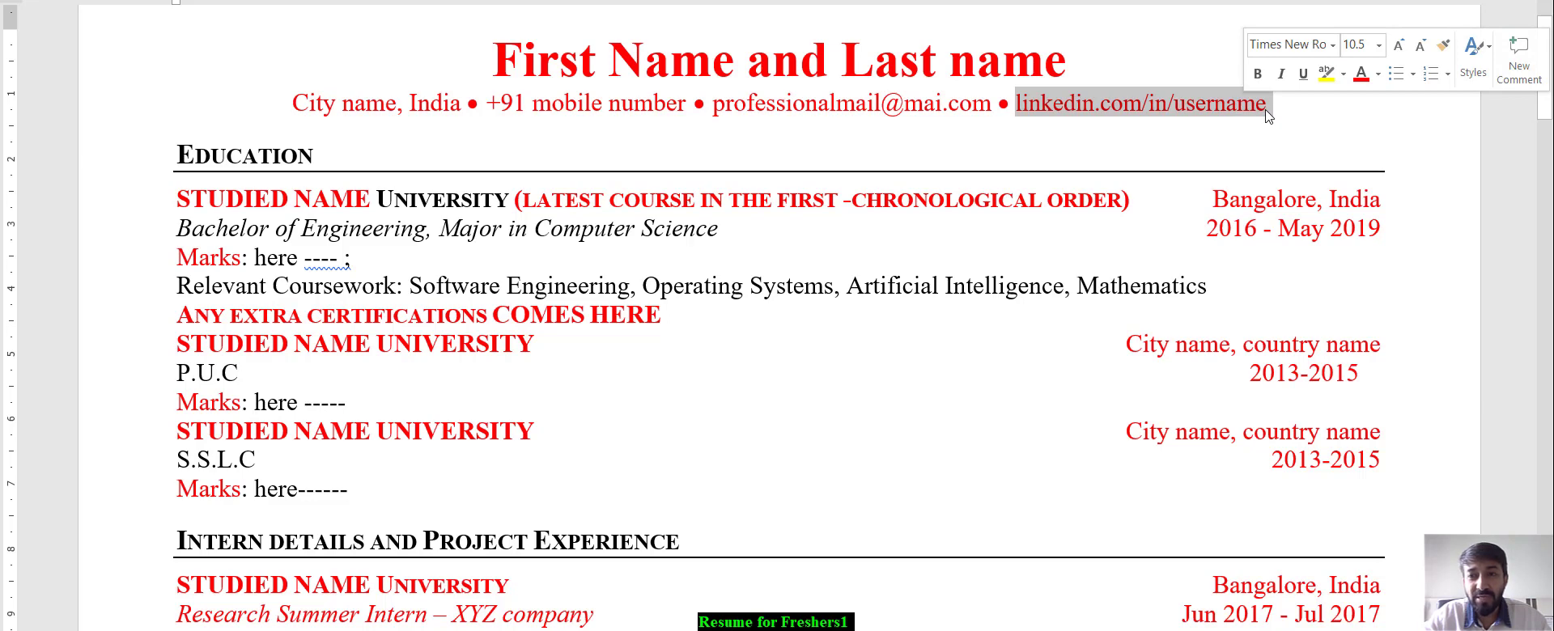
{"action": "left_click", "coordinate": [1266, 109]}
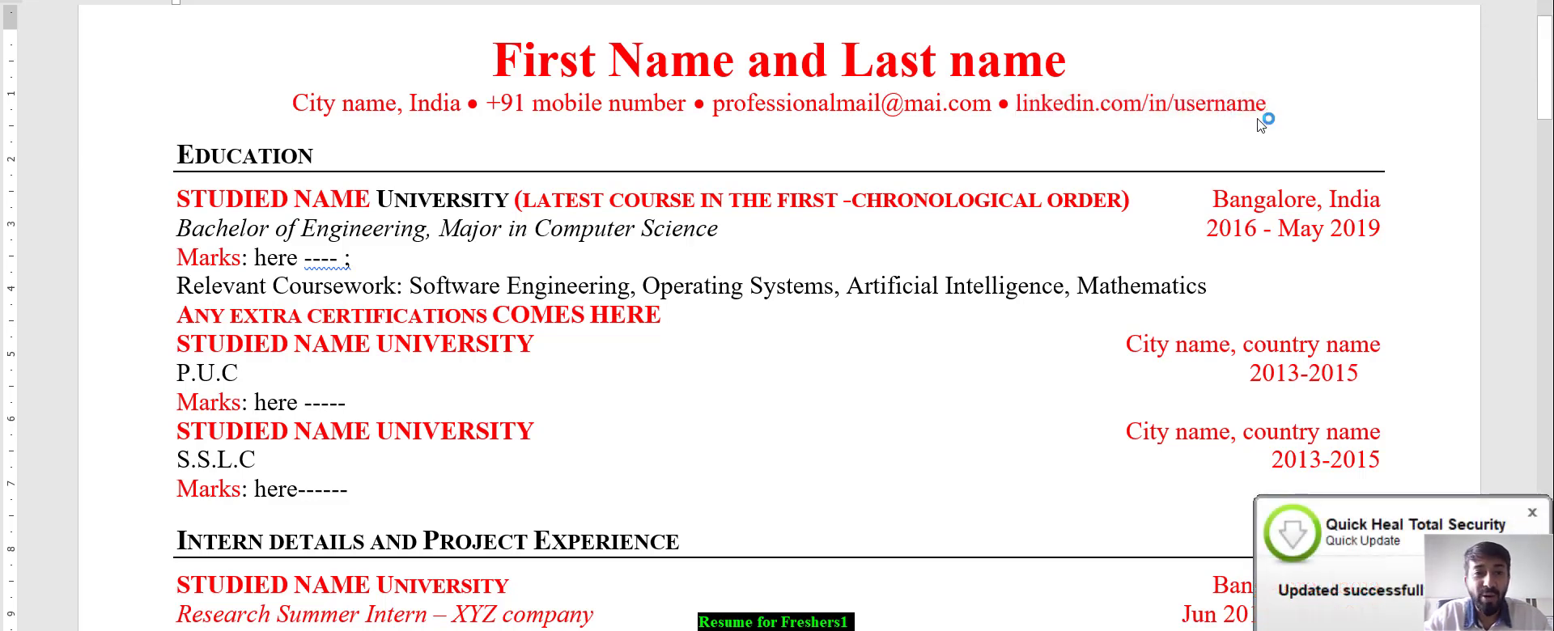
{"action": "scroll", "coordinate": [1261, 121], "scroll_direction": "down", "scroll_amount": 1}
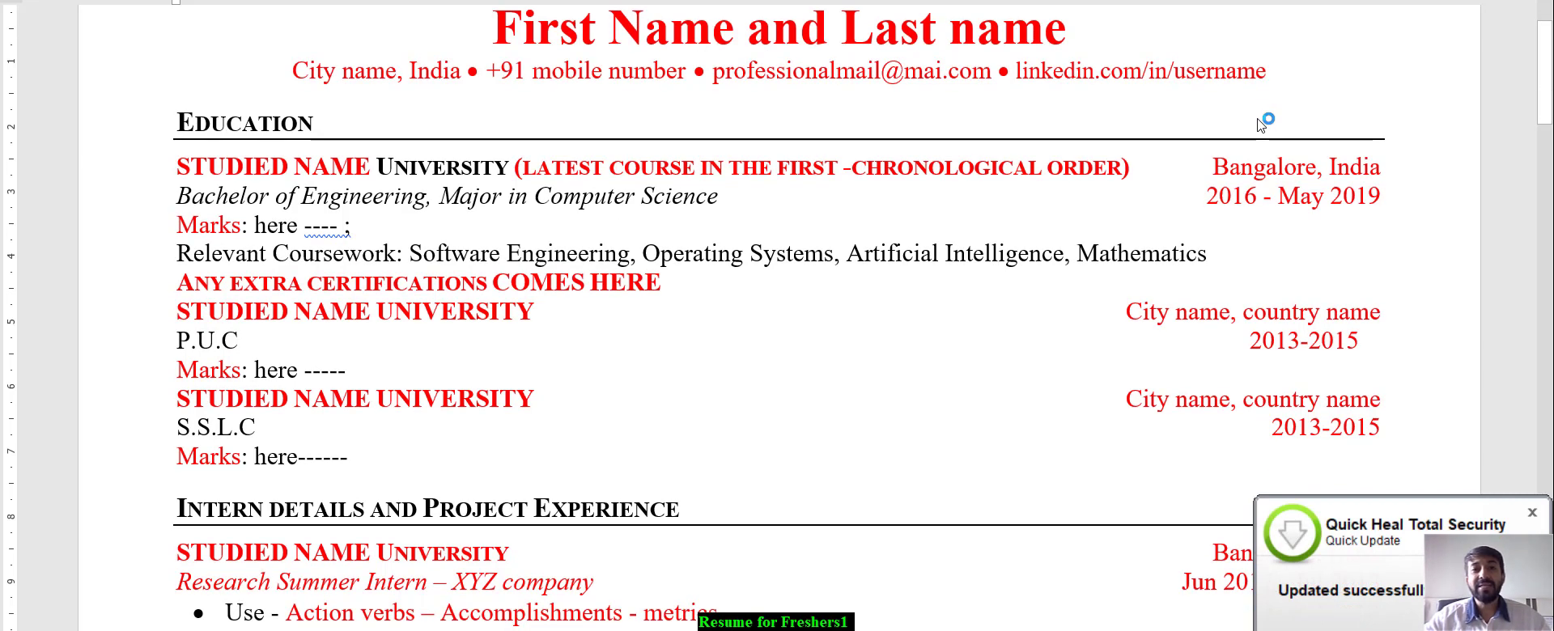
{"action": "scroll", "coordinate": [1256, 118], "scroll_direction": "up", "scroll_amount": 2}
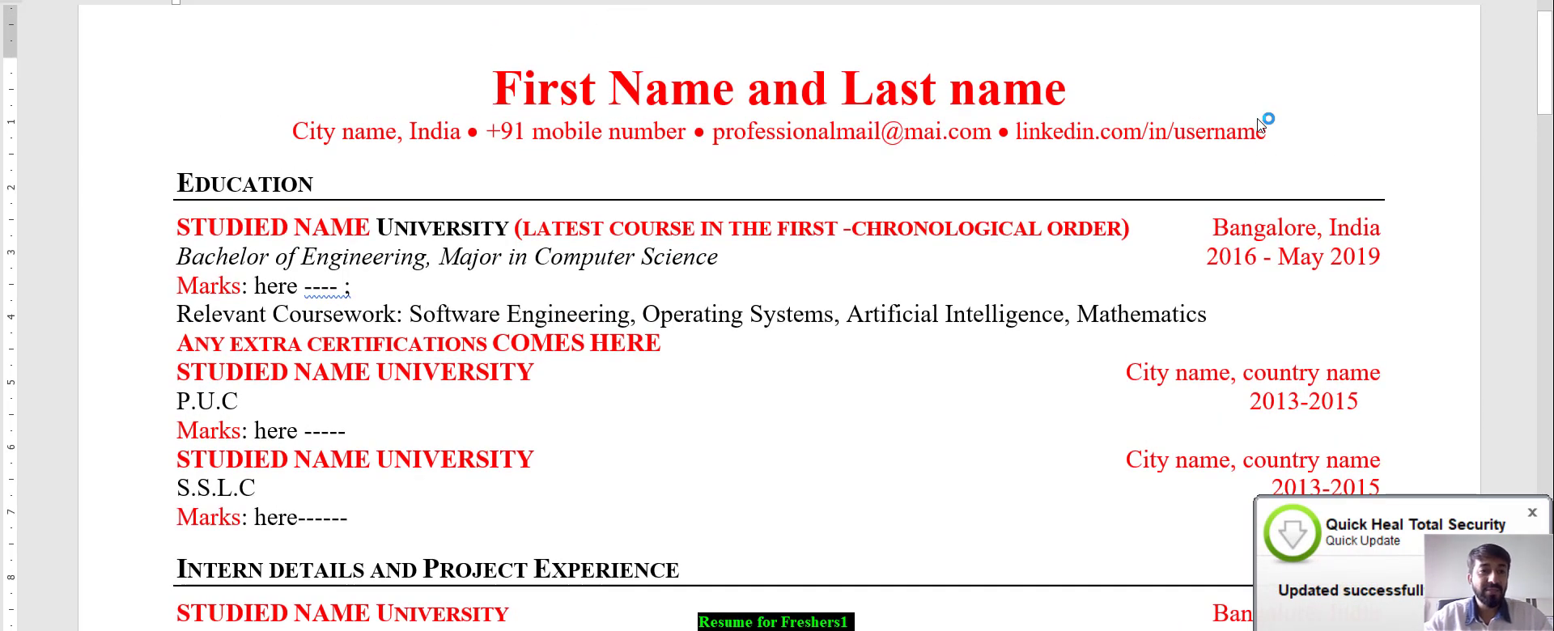
{"action": "scroll", "coordinate": [1256, 118], "scroll_direction": "down", "scroll_amount": 2}
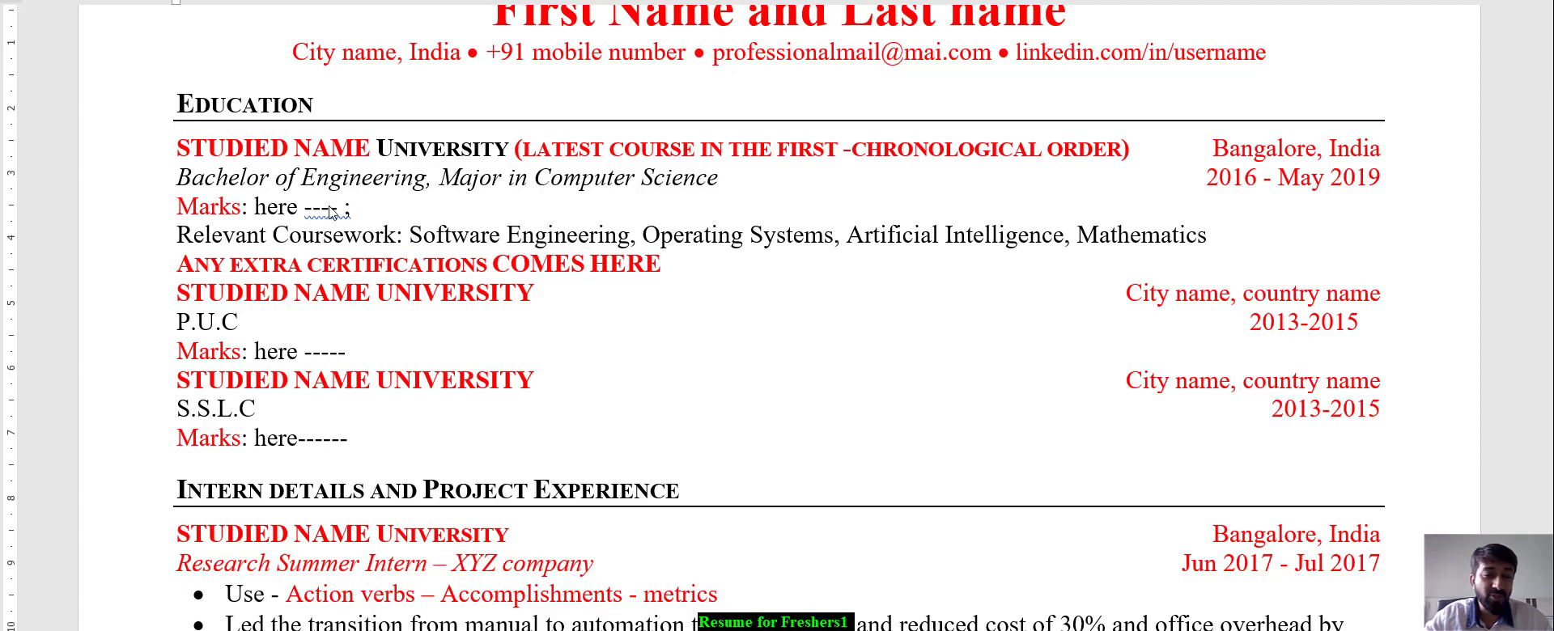
{"action": "scroll", "coordinate": [331, 209], "scroll_direction": "down", "scroll_amount": 1}
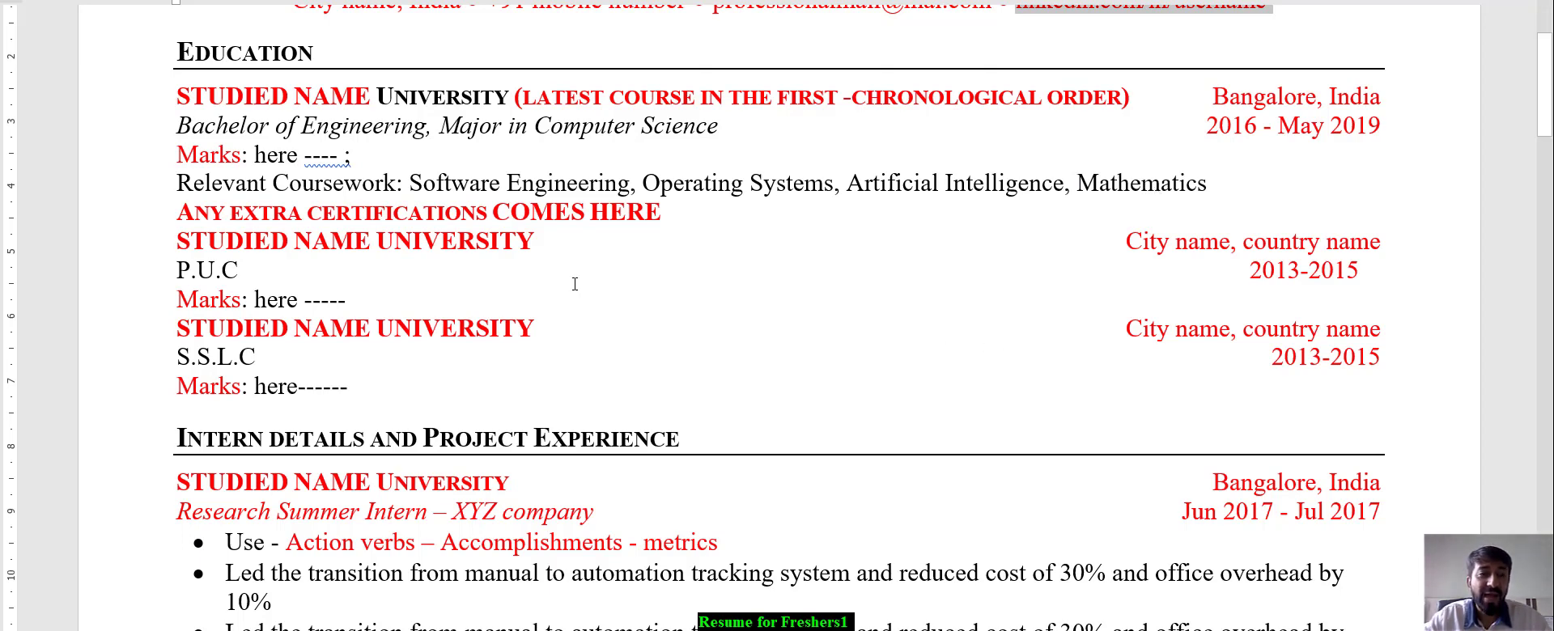
{"action": "left_click_drag", "start_coordinate": [674, 222], "coordinate": [200, 222]}
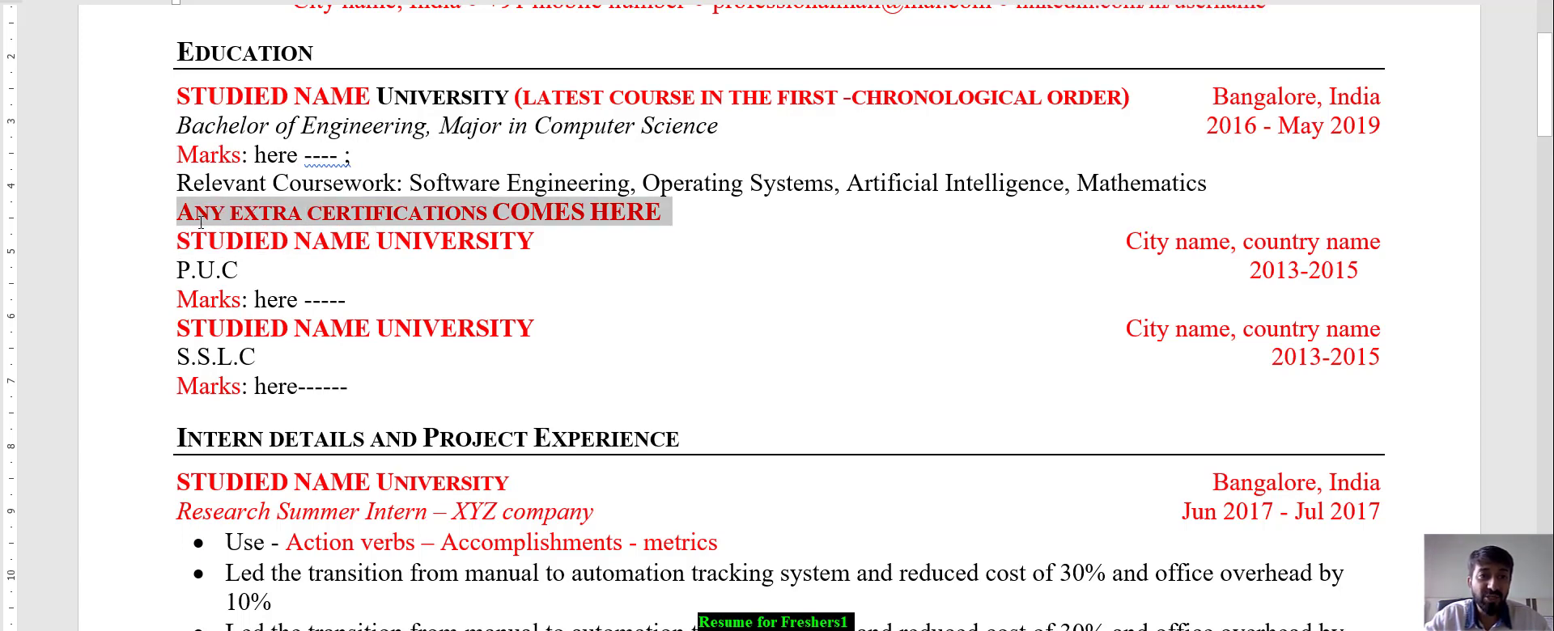
{"action": "scroll", "coordinate": [305, 183], "scroll_direction": "down", "scroll_amount": 1}
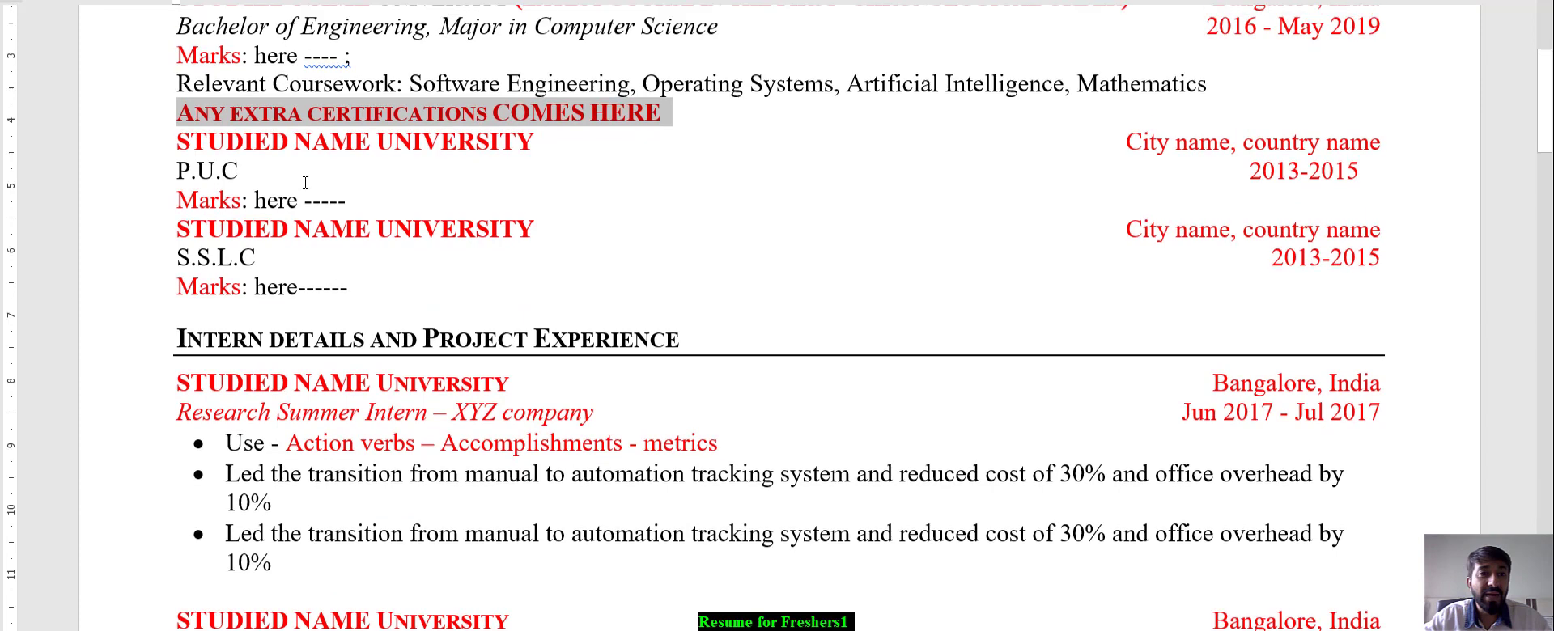
{"action": "scroll", "coordinate": [305, 182], "scroll_direction": "up", "scroll_amount": 1}
{"action": "left_click", "coordinate": [379, 187]}
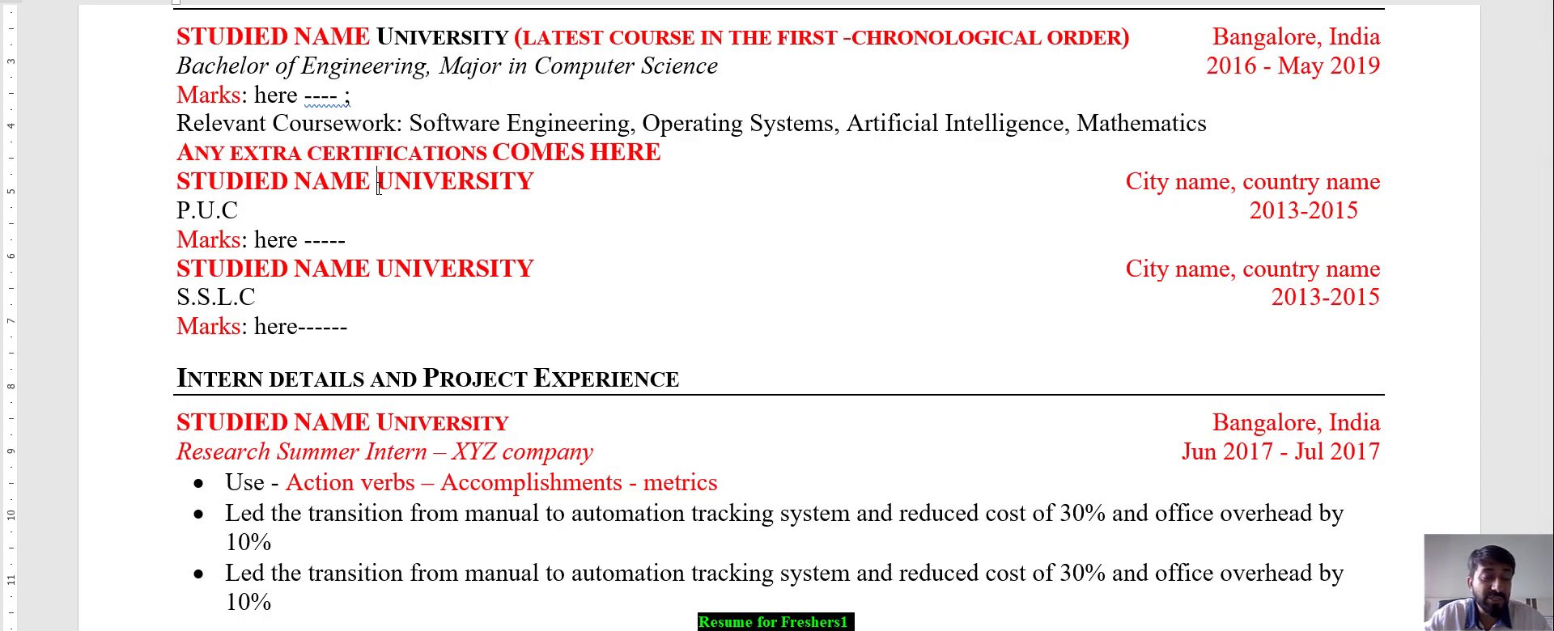
{"action": "left_click_drag", "start_coordinate": [177, 184], "coordinate": [358, 194]}
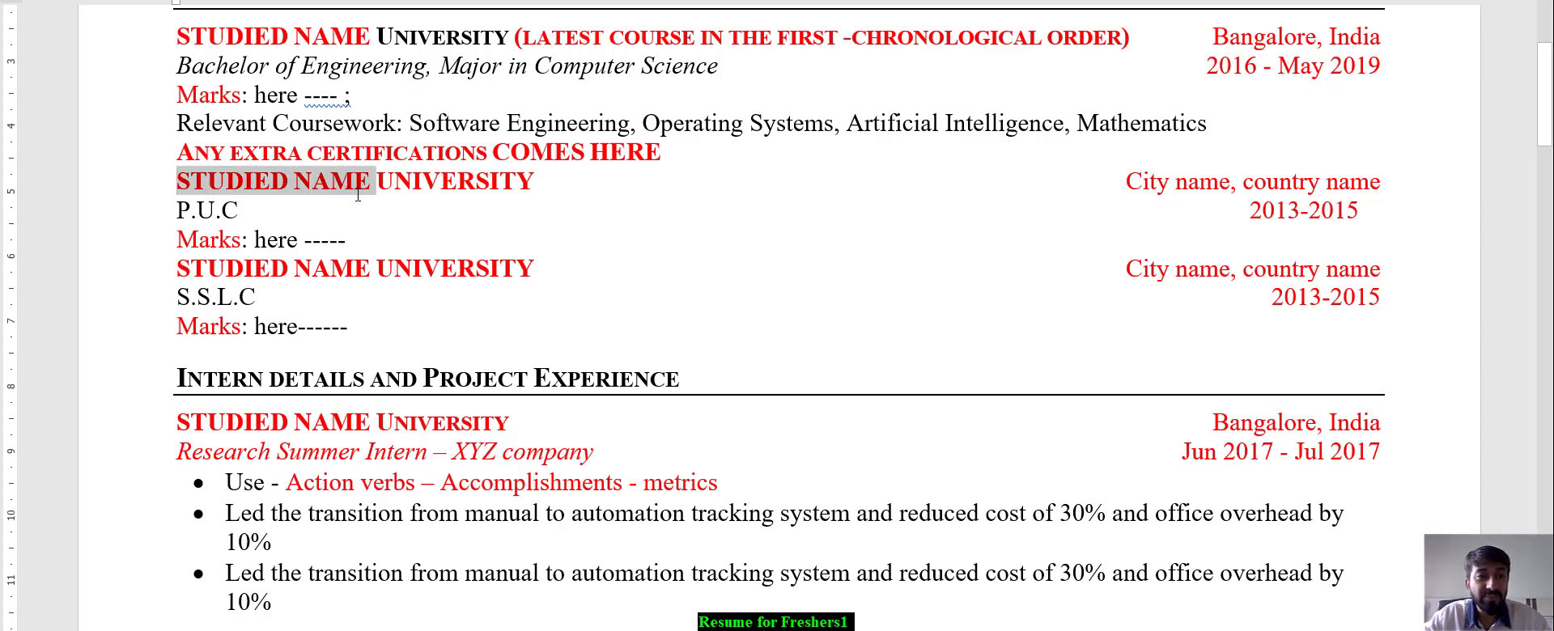
{"action": "left_click", "coordinate": [533, 185]}
{"action": "left_click_drag", "start_coordinate": [533, 184], "coordinate": [374, 185]}
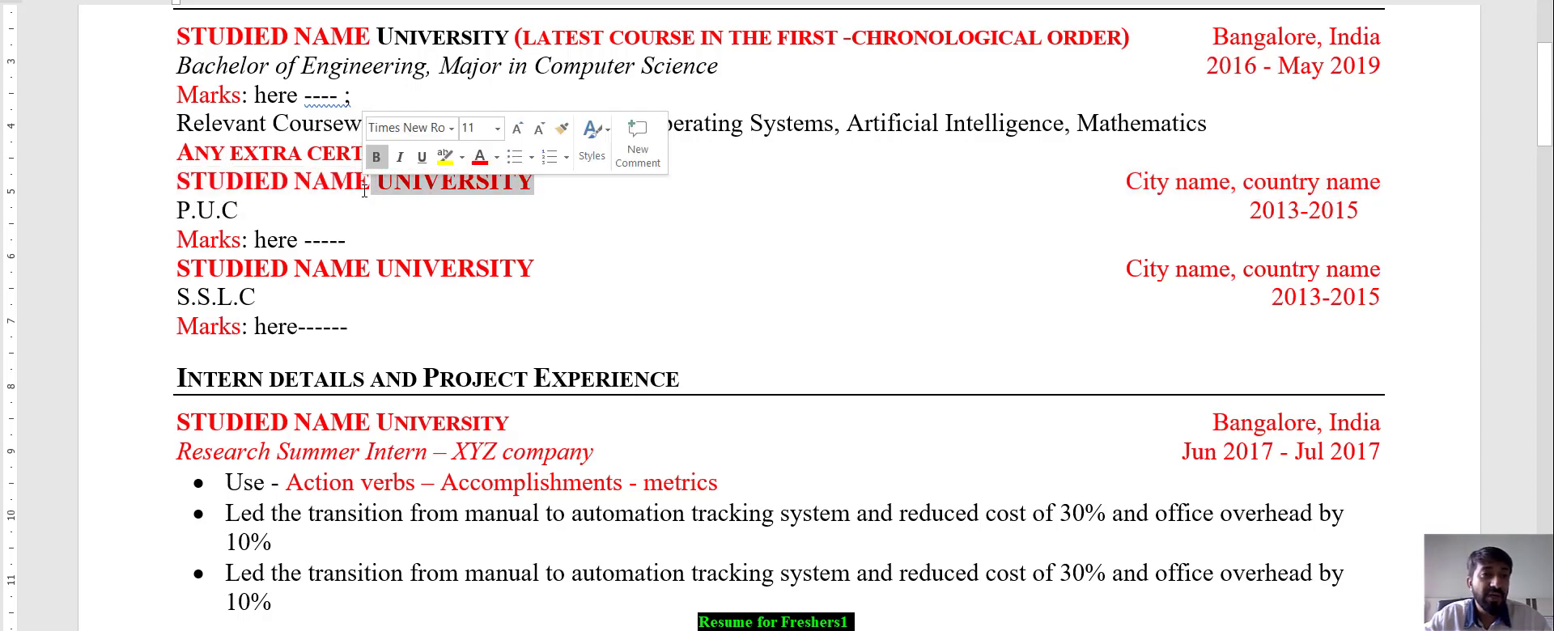
{"action": "left_click", "coordinate": [330, 230]}
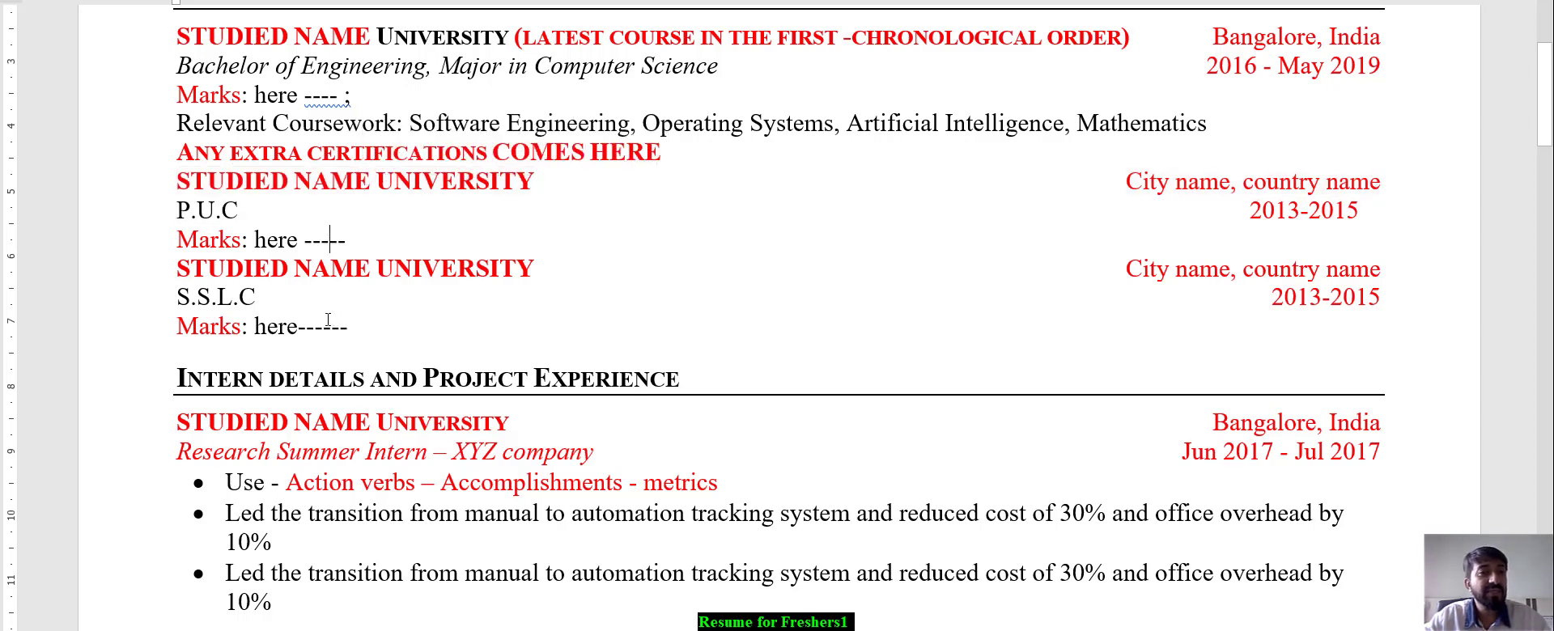
{"action": "left_click", "coordinate": [281, 290]}
{"action": "scroll", "coordinate": [299, 307], "scroll_direction": "down", "scroll_amount": 1}
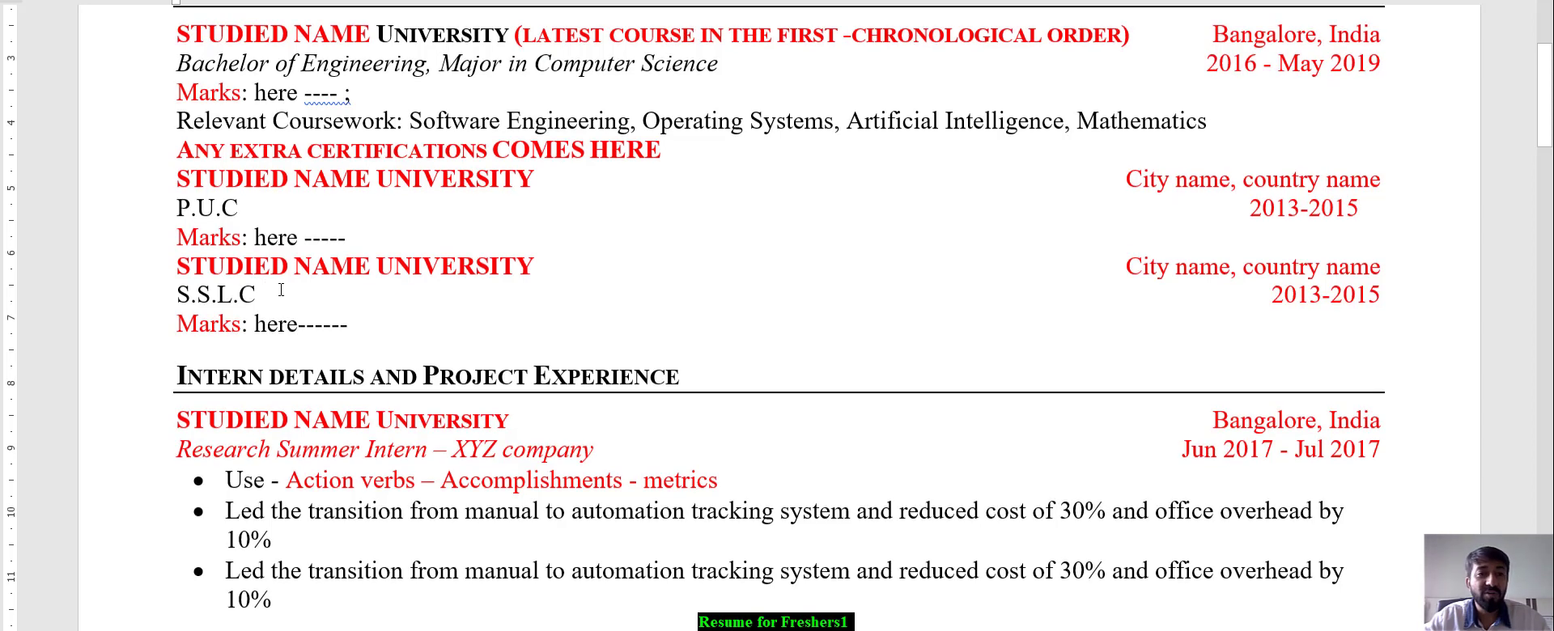
{"action": "scroll", "coordinate": [578, 272], "scroll_direction": "up", "scroll_amount": 3}
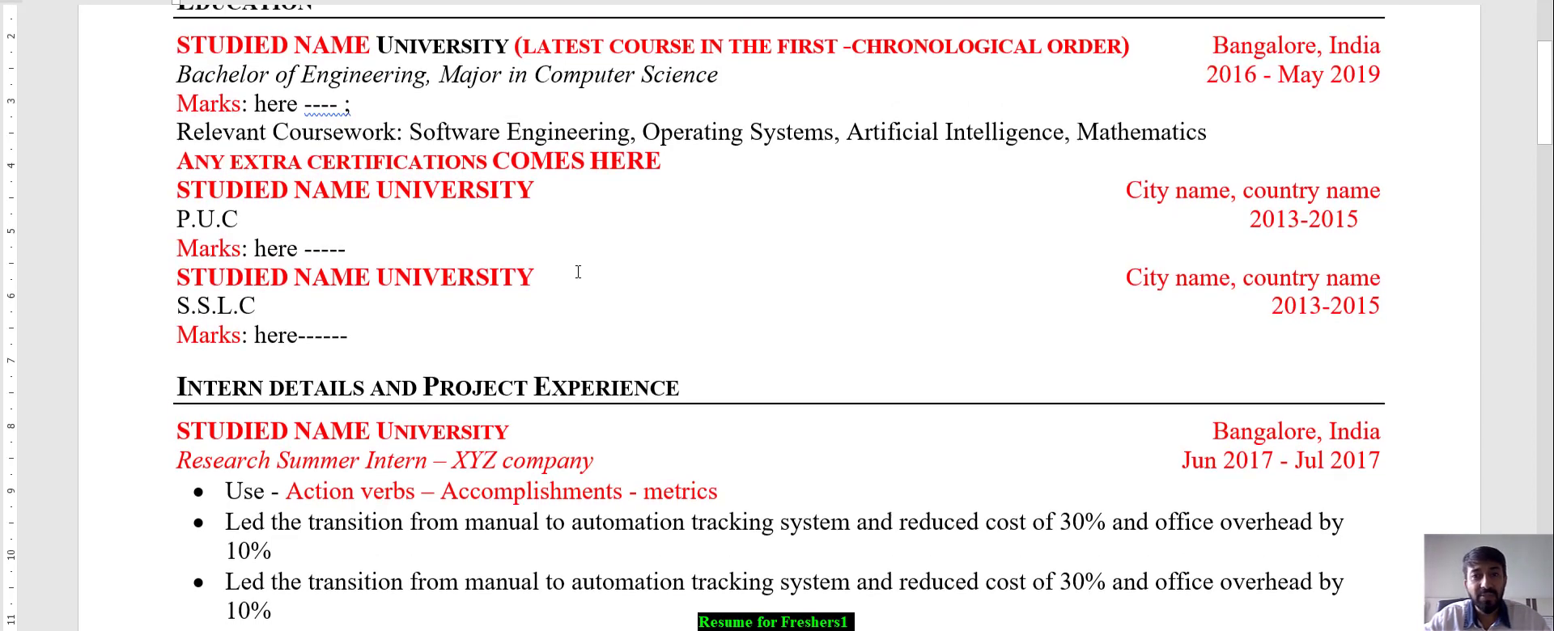
{"action": "scroll", "coordinate": [578, 272], "scroll_direction": "down", "scroll_amount": 1}
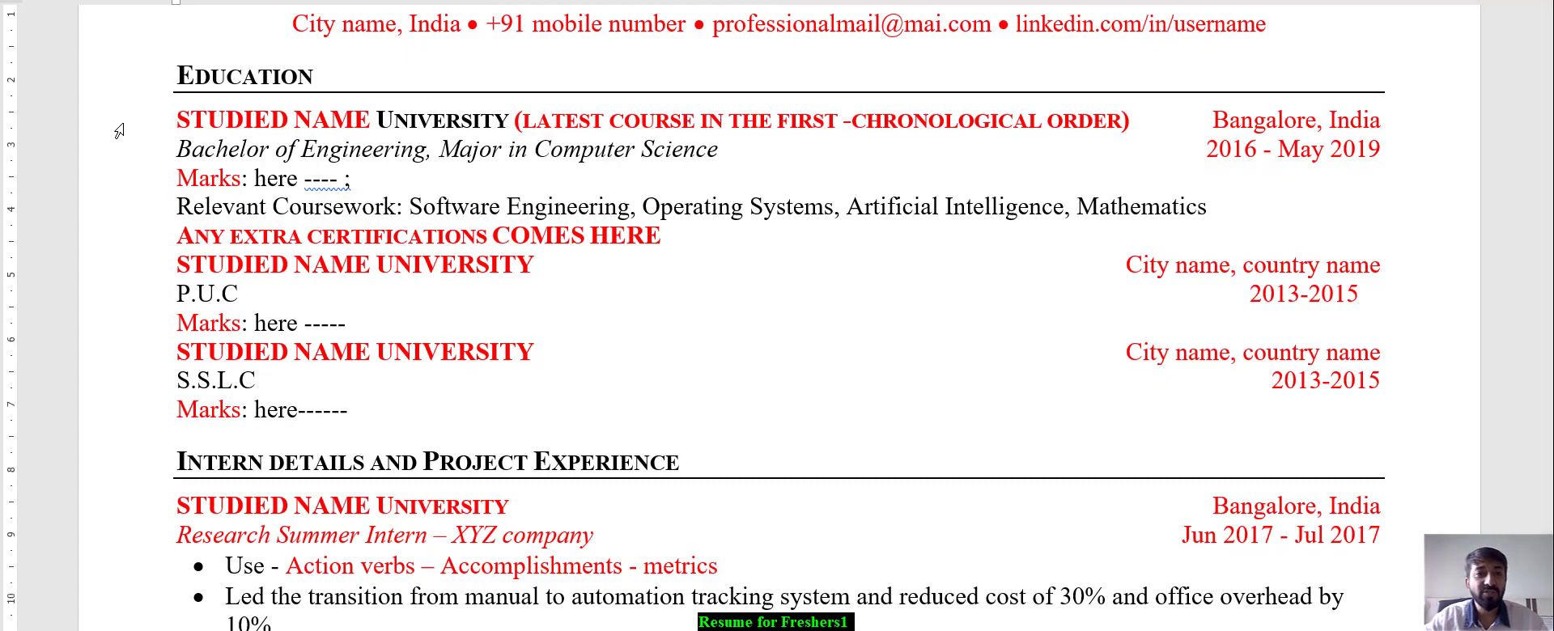
{"action": "left_click_drag", "start_coordinate": [176, 113], "coordinate": [597, 414]}
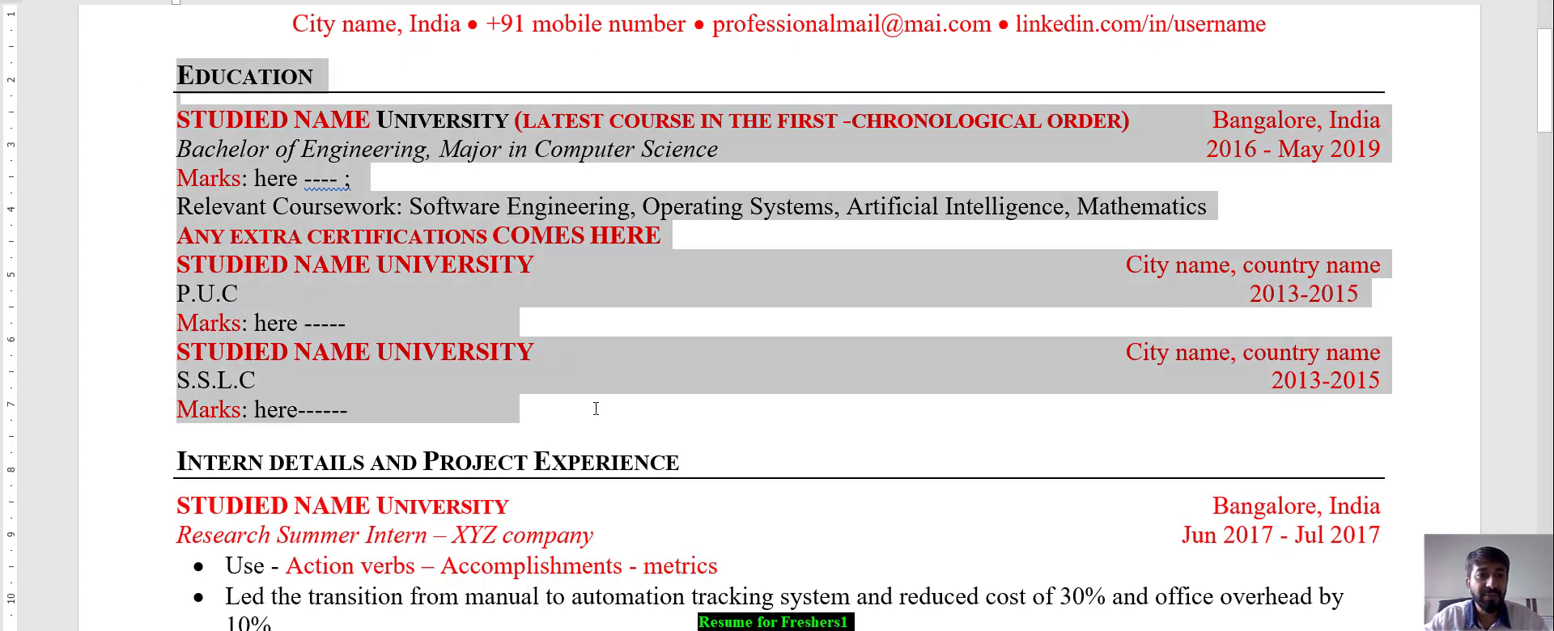
{"action": "scroll", "coordinate": [596, 413], "scroll_direction": "down", "scroll_amount": 5}
{"action": "scroll", "coordinate": [595, 413], "scroll_direction": "down", "scroll_amount": 4}
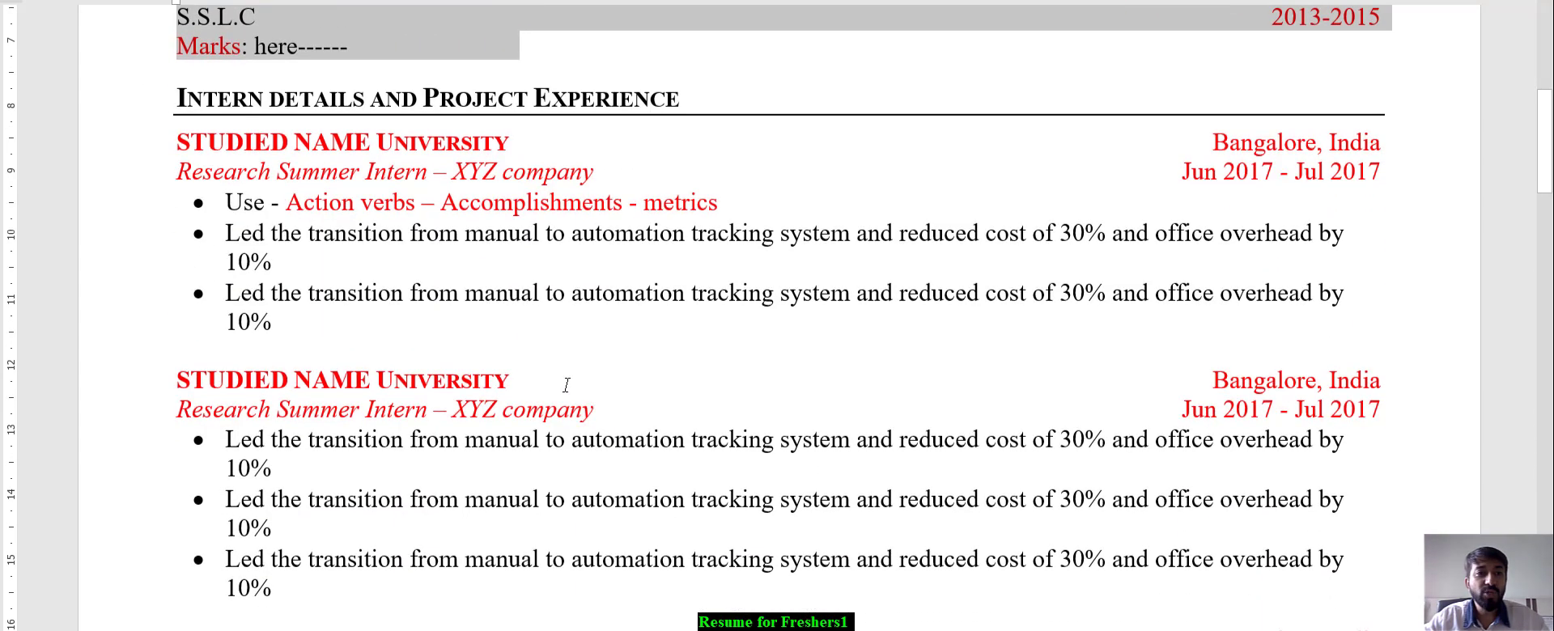
{"action": "left_click", "coordinate": [399, 130]}
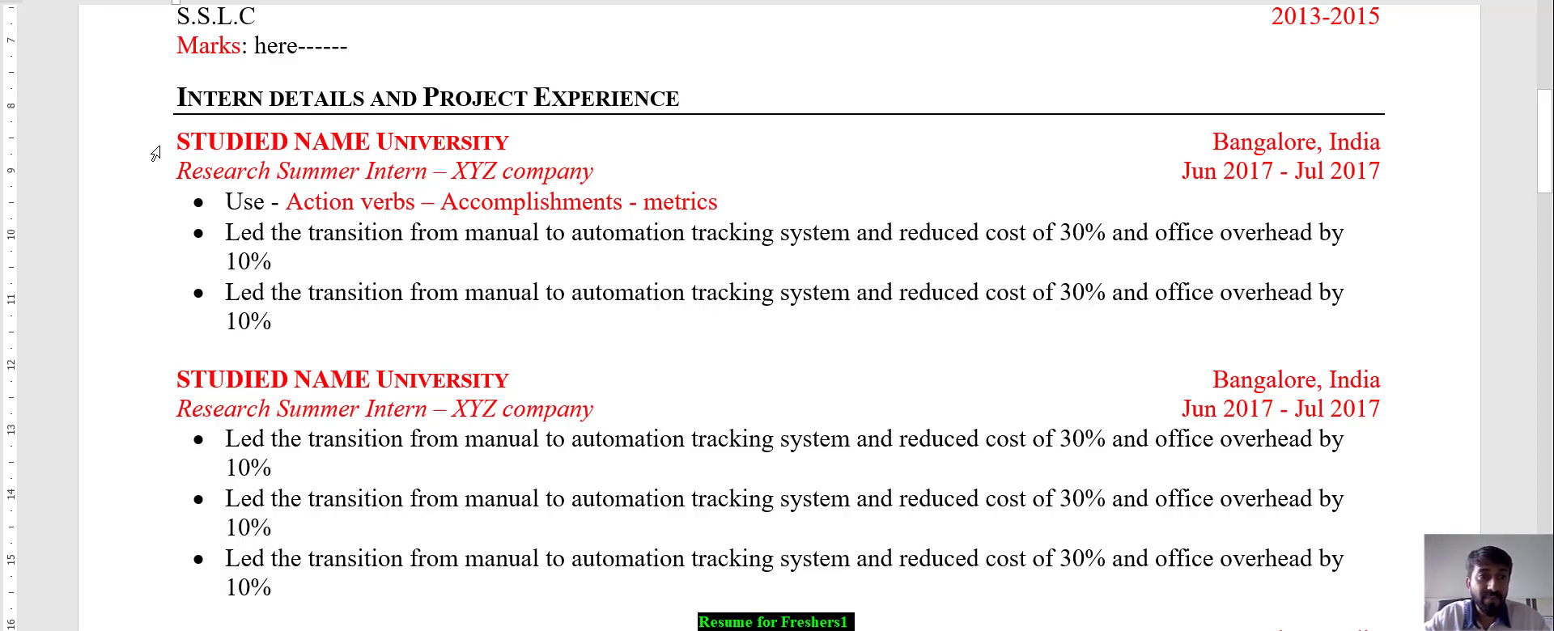
{"action": "left_click_drag", "start_coordinate": [176, 145], "coordinate": [478, 148]}
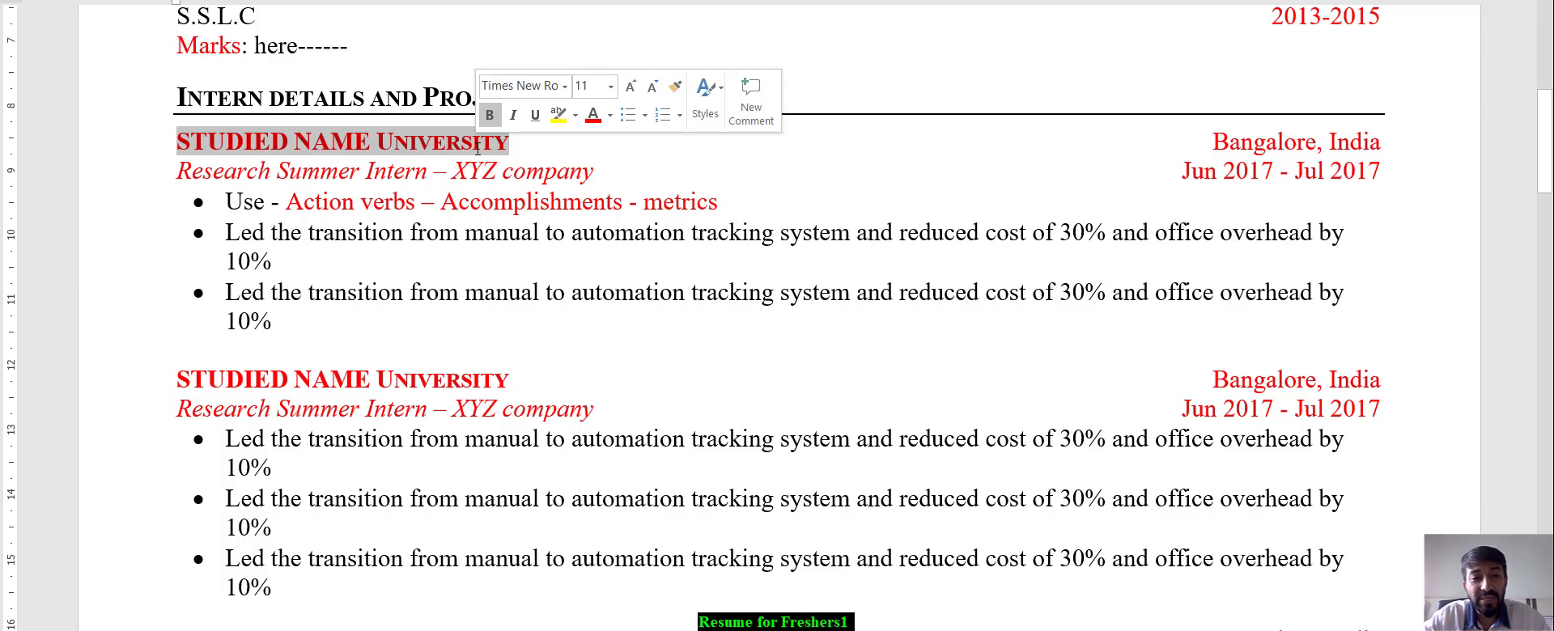
{"action": "left_click", "coordinate": [390, 146]}
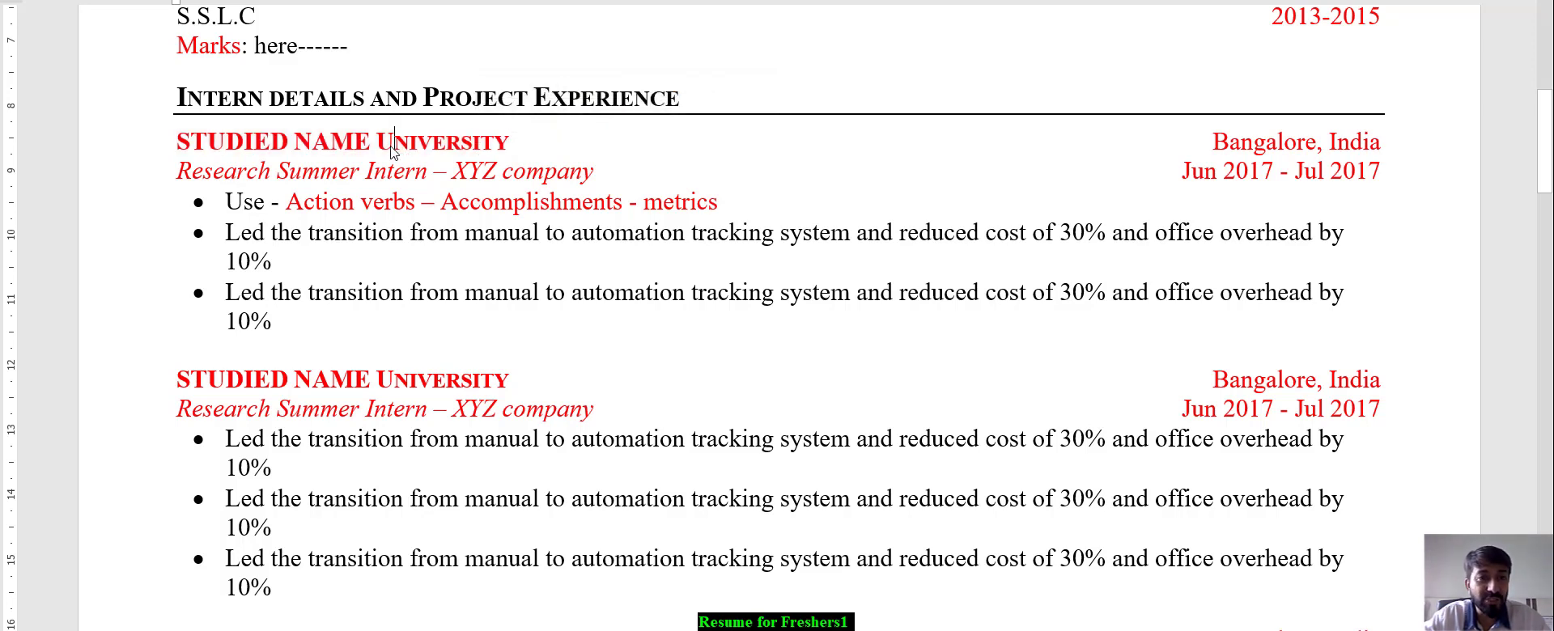
{"action": "left_click_drag", "start_coordinate": [394, 148], "coordinate": [497, 170]}
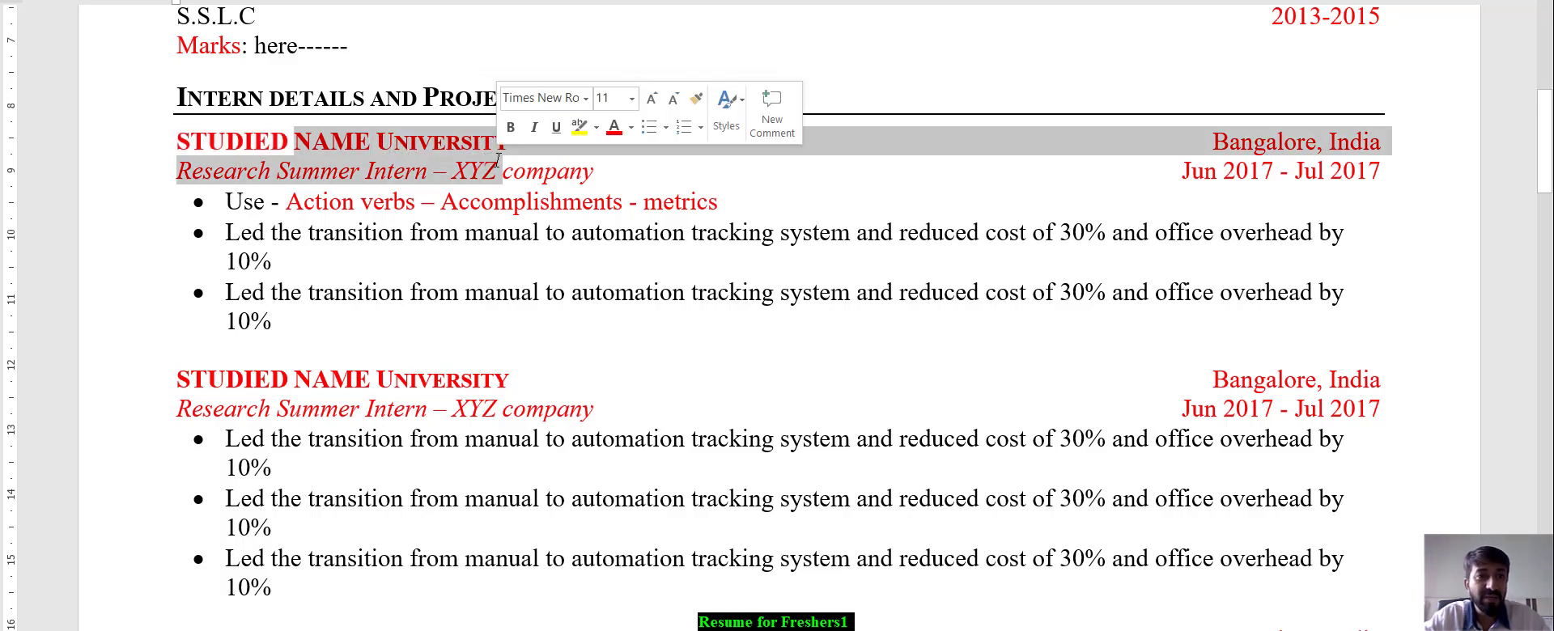
{"action": "left_click", "coordinate": [497, 170]}
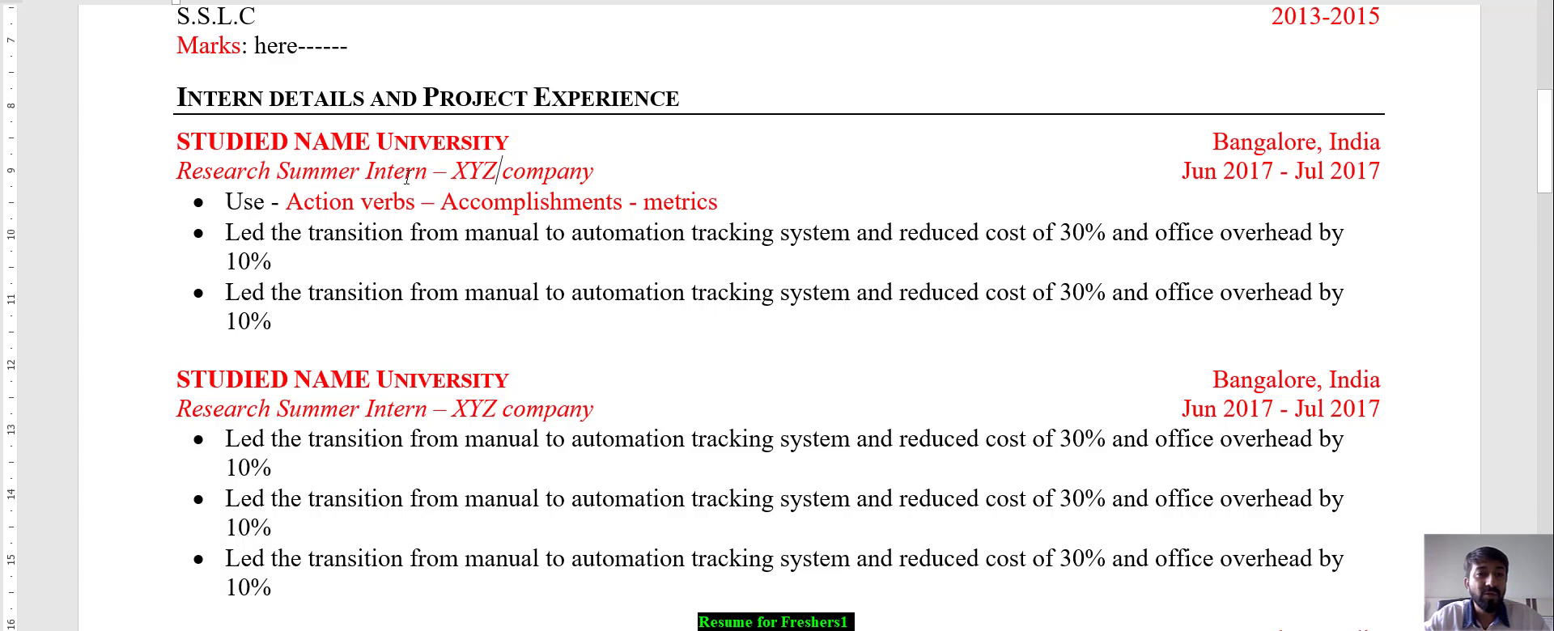
{"action": "left_click_drag", "start_coordinate": [191, 167], "coordinate": [537, 172]}
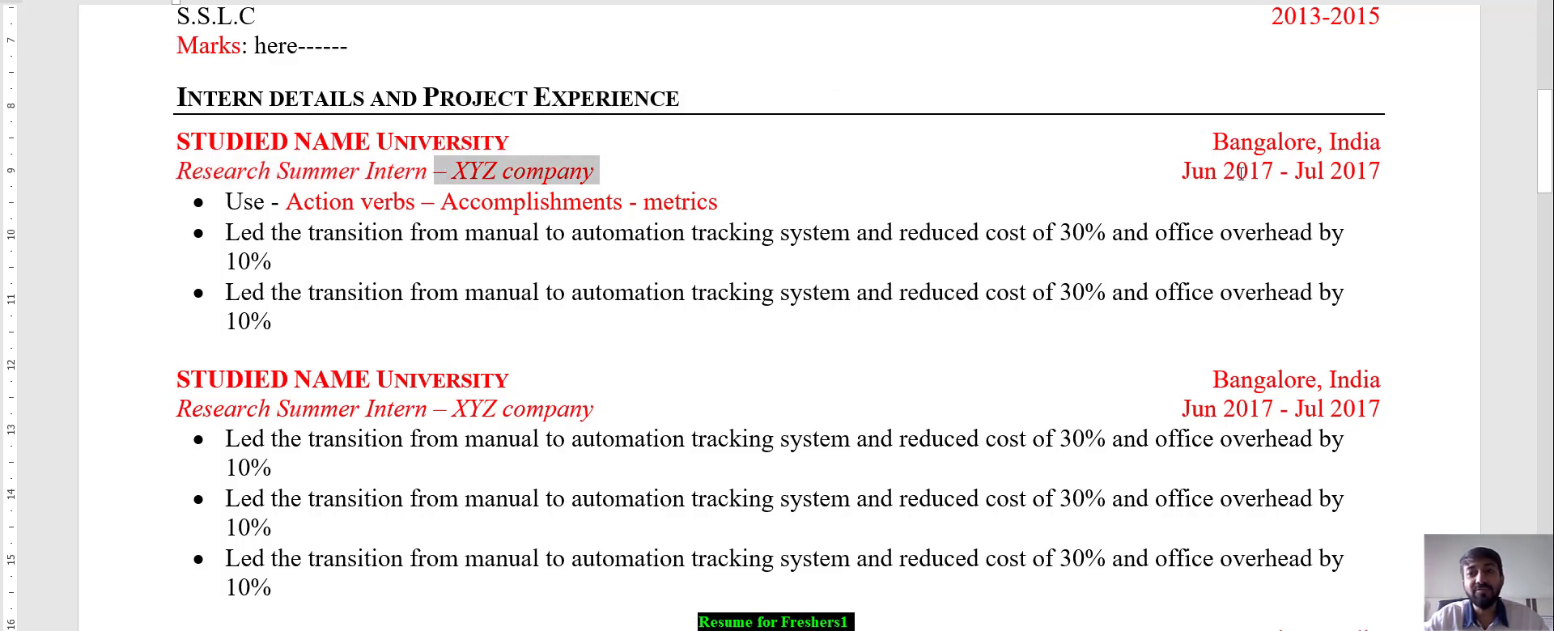
{"action": "left_click", "coordinate": [1179, 173]}
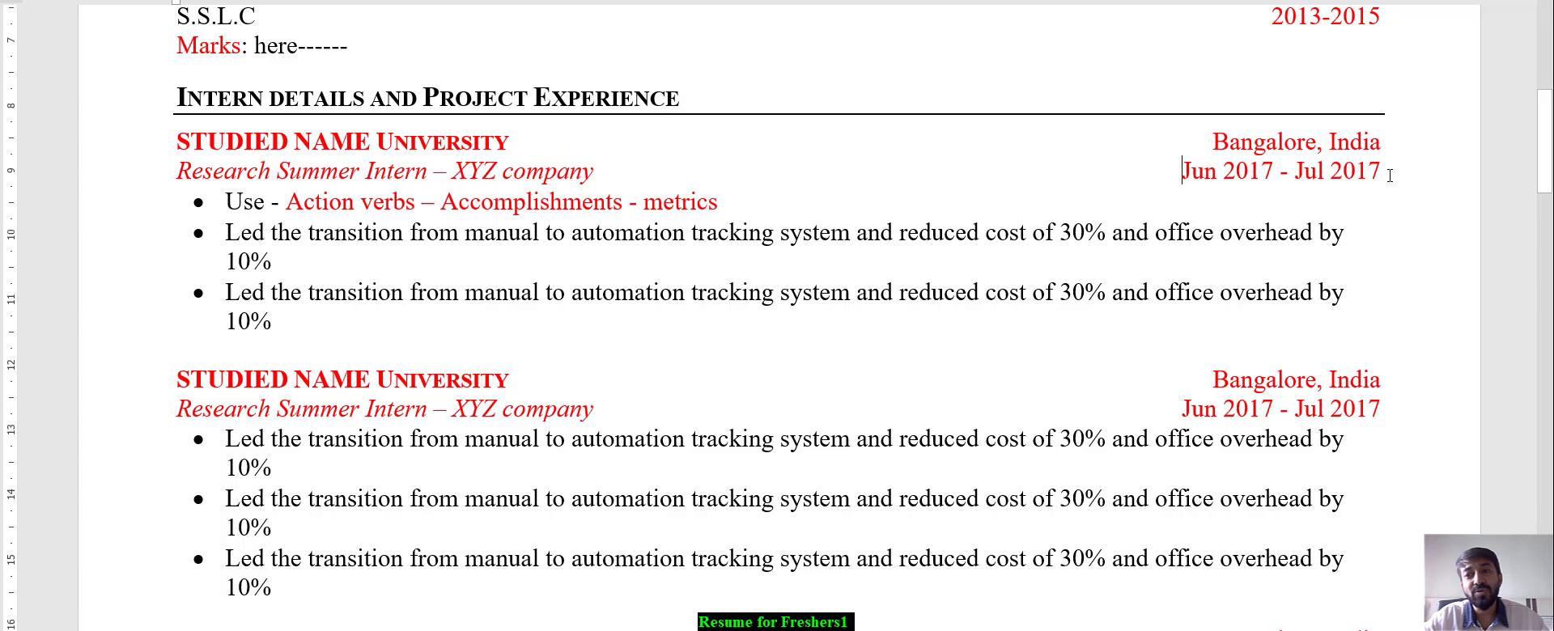
{"action": "left_click_drag", "start_coordinate": [1382, 170], "coordinate": [1113, 152]}
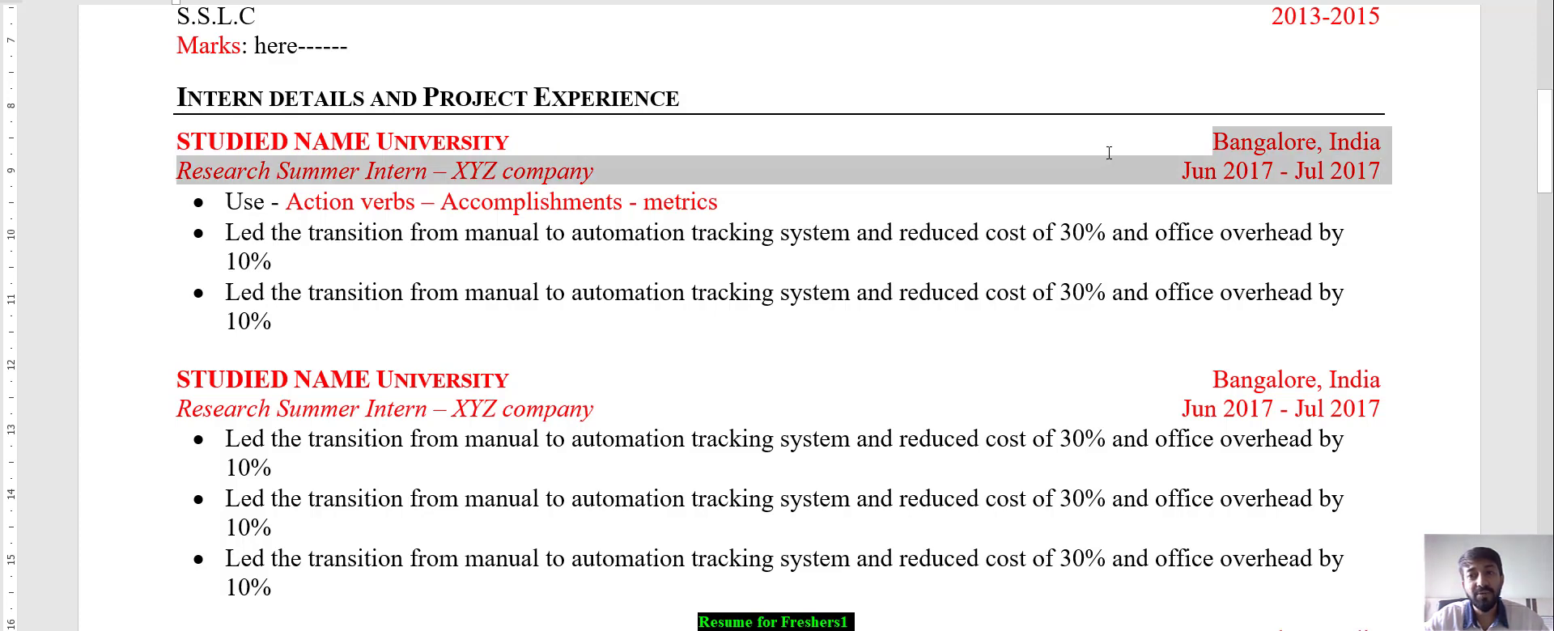
{"action": "left_click", "coordinate": [1227, 168]}
{"action": "scroll", "coordinate": [821, 267], "scroll_direction": "down", "scroll_amount": 1}
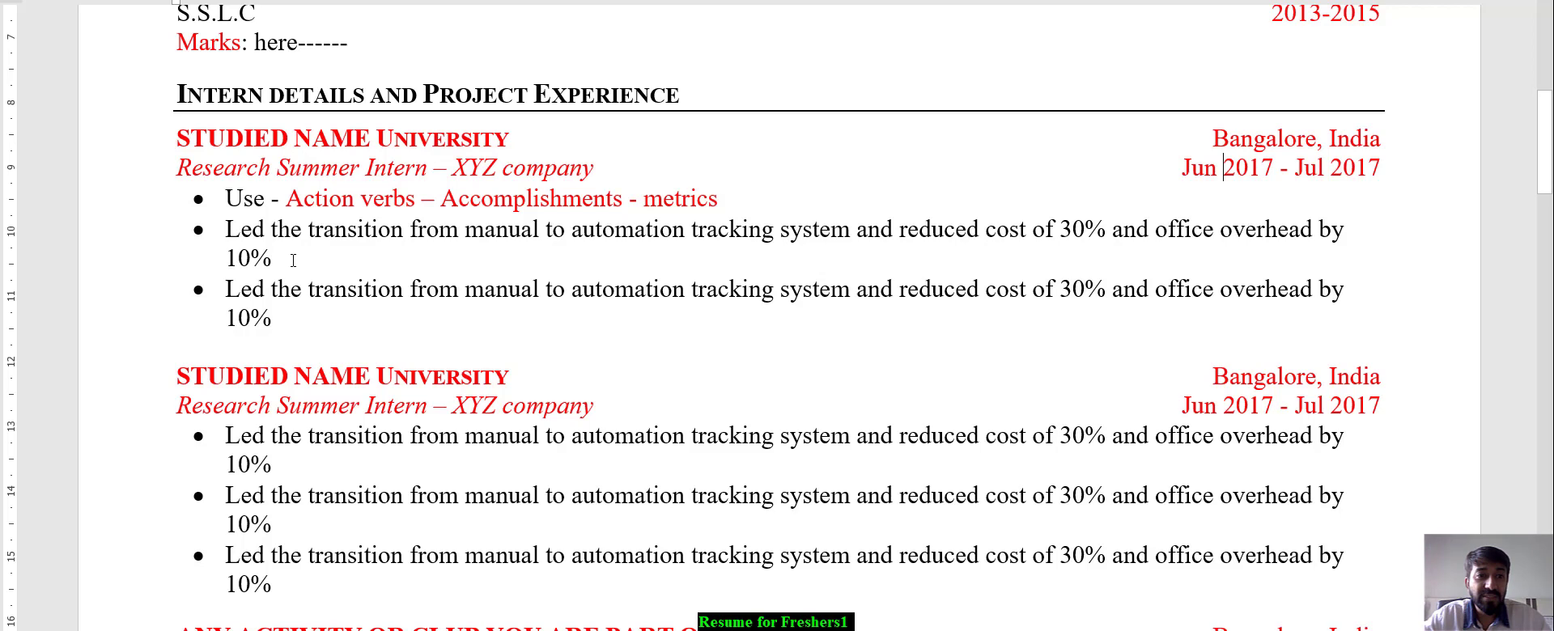
{"action": "triple_click", "coordinate": [188, 231]}
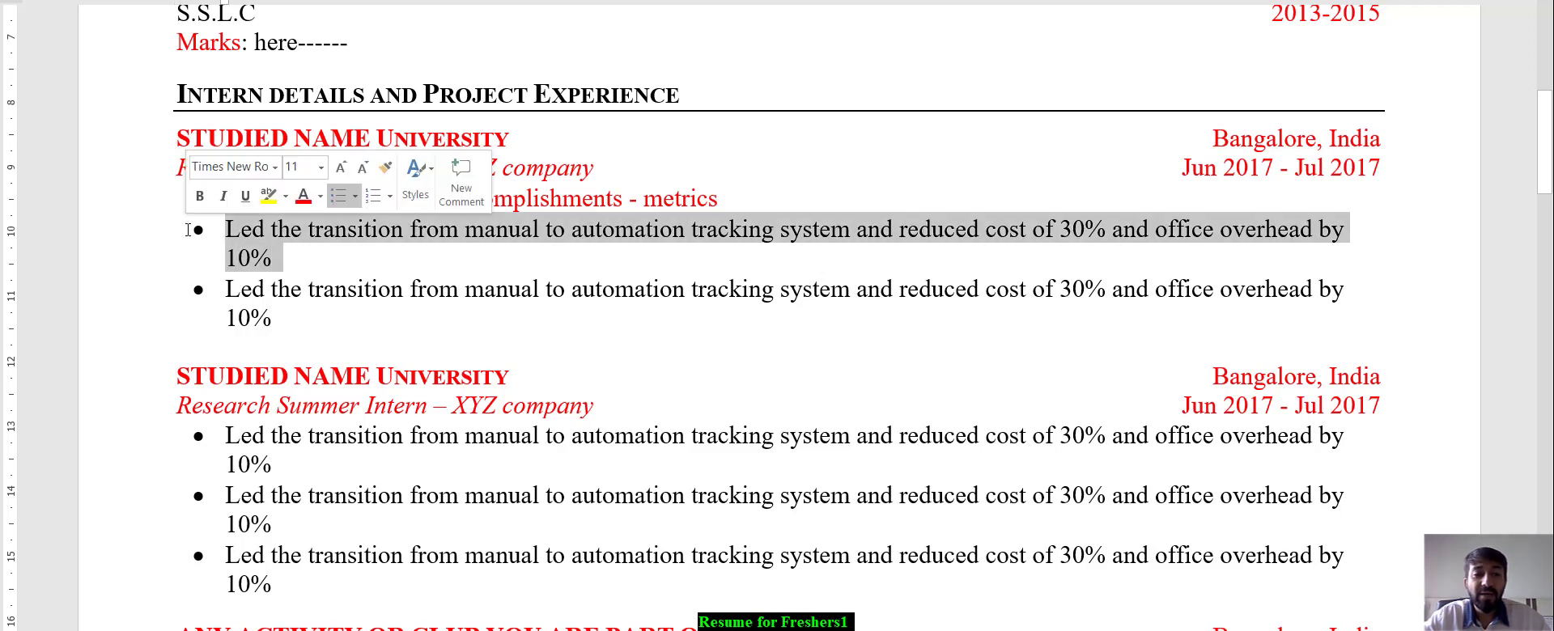
{"action": "left_click", "coordinate": [264, 229]}
{"action": "double_click", "coordinate": [236, 229]}
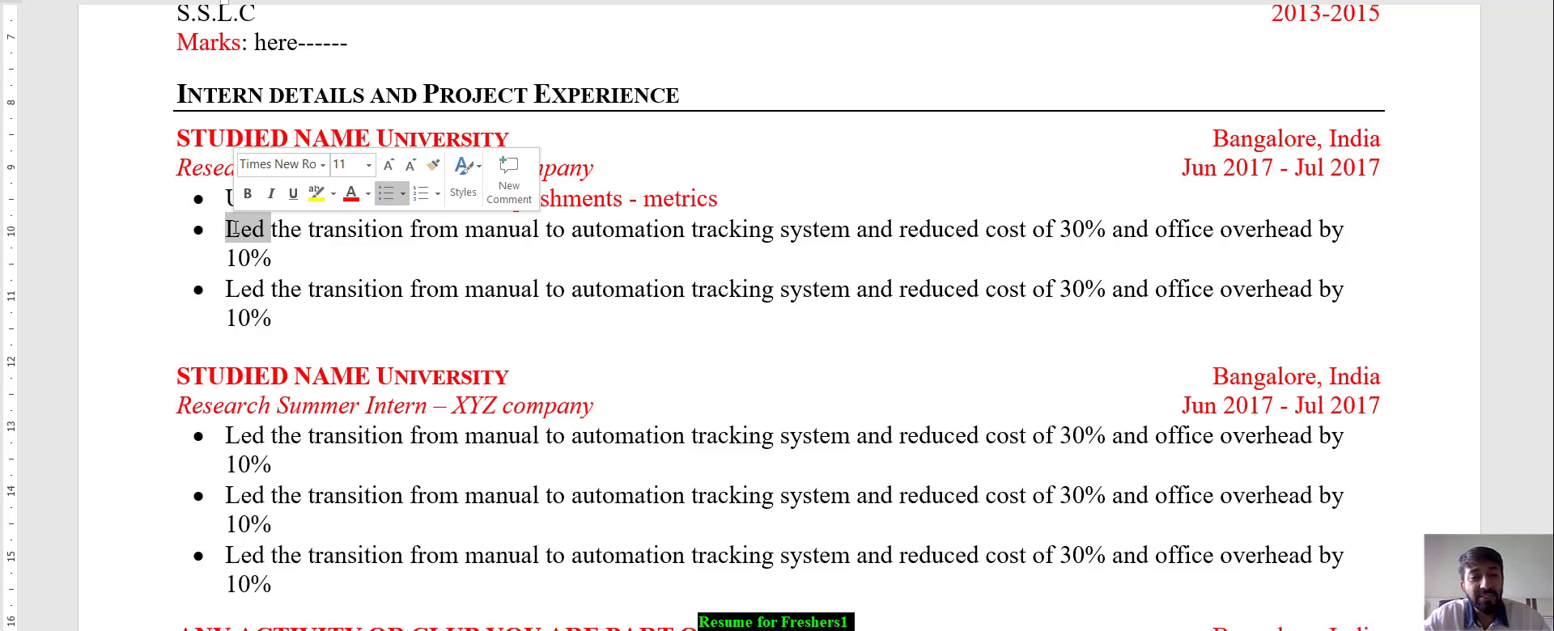
{"action": "left_click", "coordinate": [290, 229]}
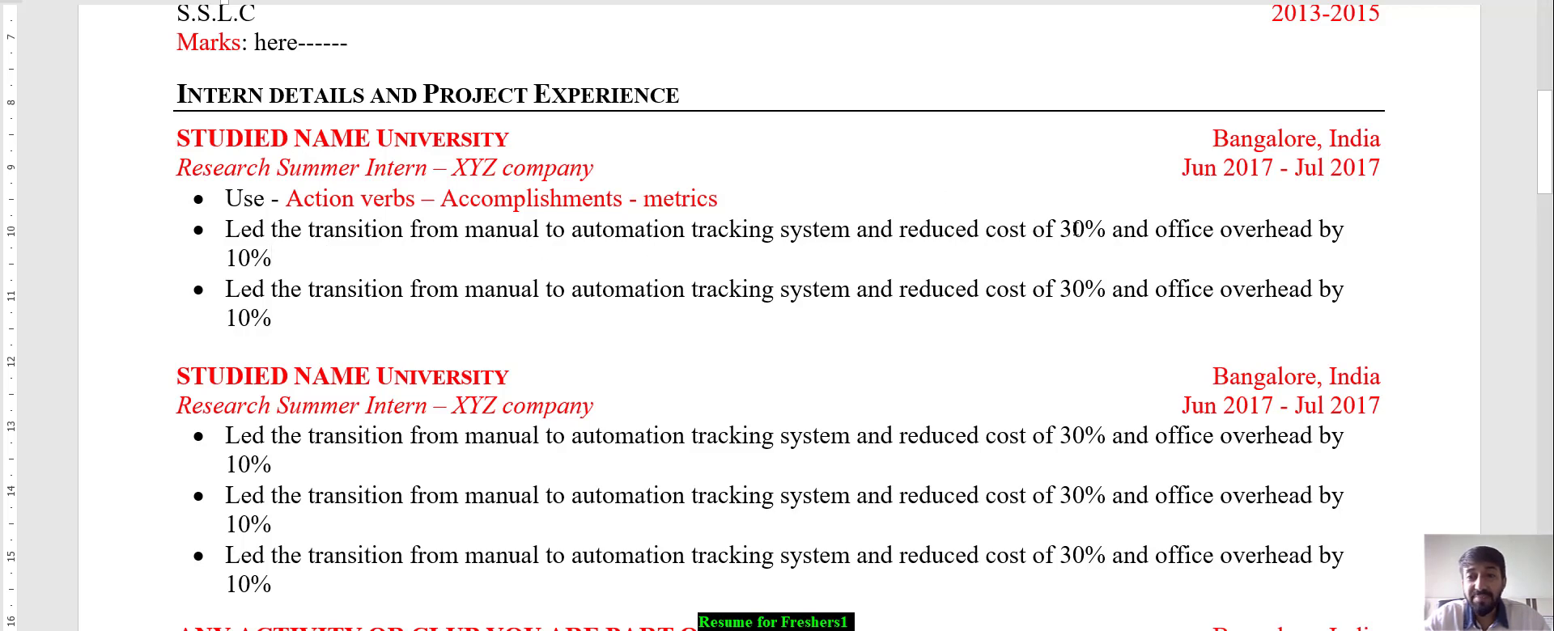
{"action": "left_click_drag", "start_coordinate": [1113, 229], "coordinate": [942, 232]}
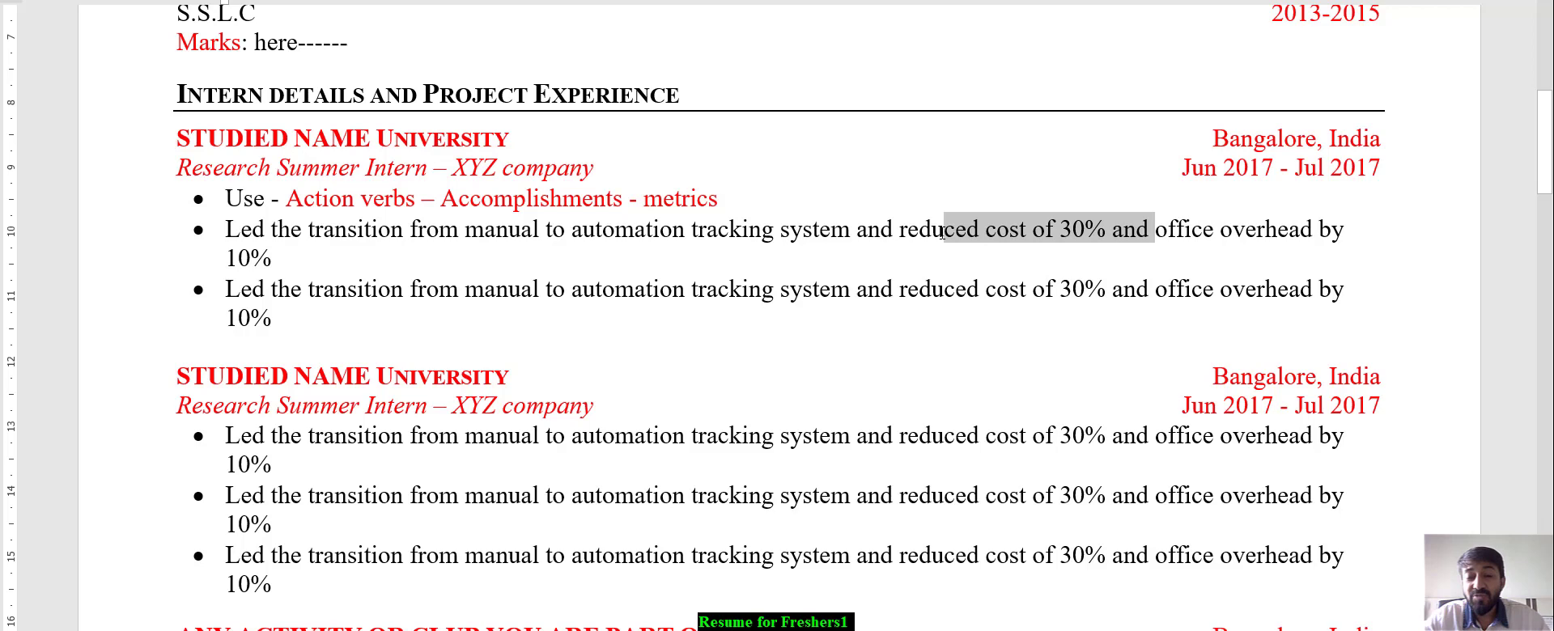
{"action": "left_click", "coordinate": [971, 235]}
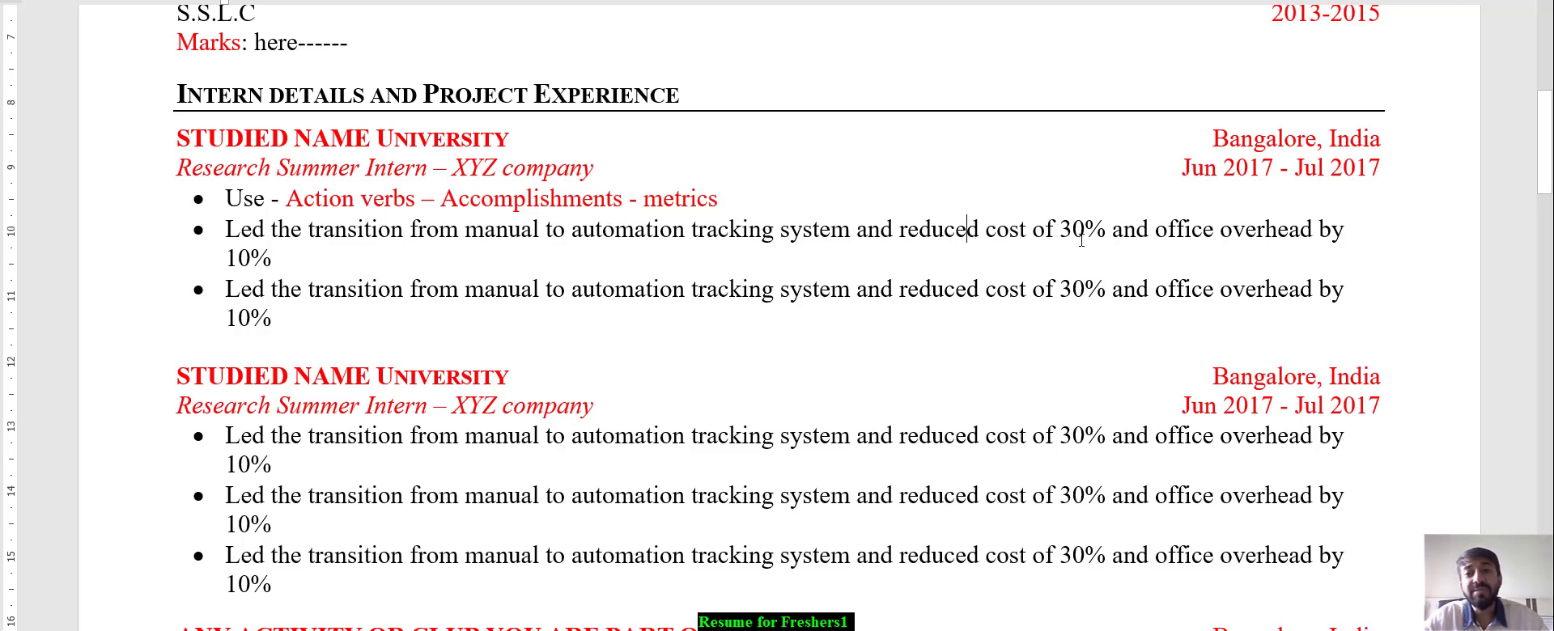
{"action": "left_click_drag", "start_coordinate": [1034, 235], "coordinate": [1133, 239]}
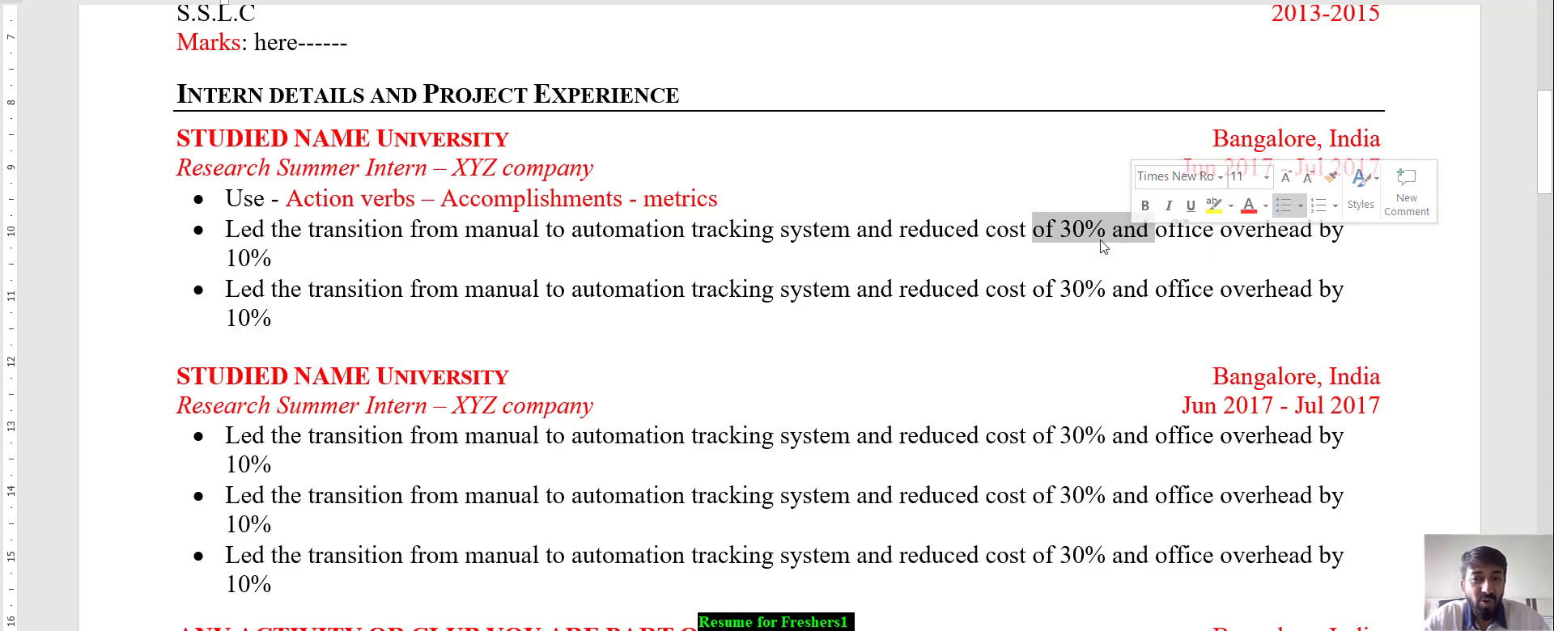
{"action": "left_click", "coordinate": [1075, 239]}
{"action": "scroll", "coordinate": [677, 259], "scroll_direction": "down", "scroll_amount": 1}
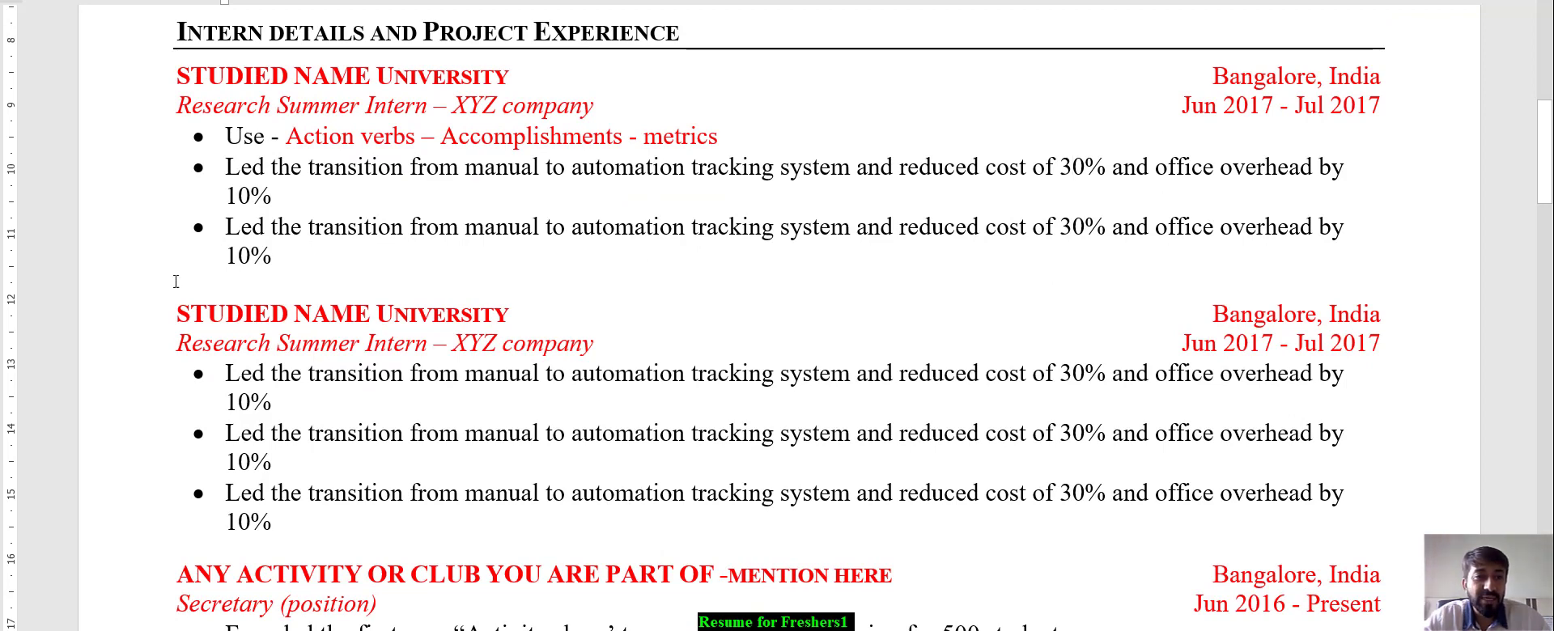
{"action": "left_click_drag", "start_coordinate": [285, 259], "coordinate": [171, 142]}
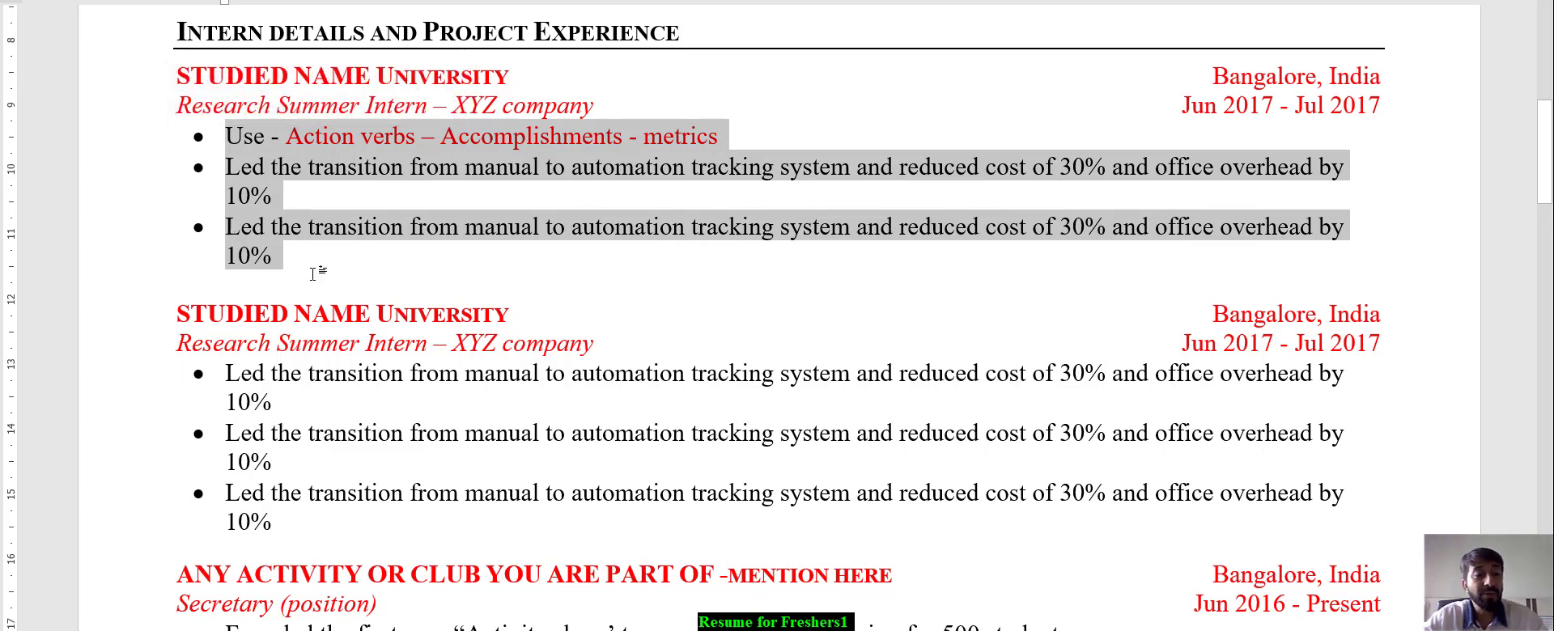
{"action": "scroll", "coordinate": [313, 273], "scroll_direction": "down", "scroll_amount": 3}
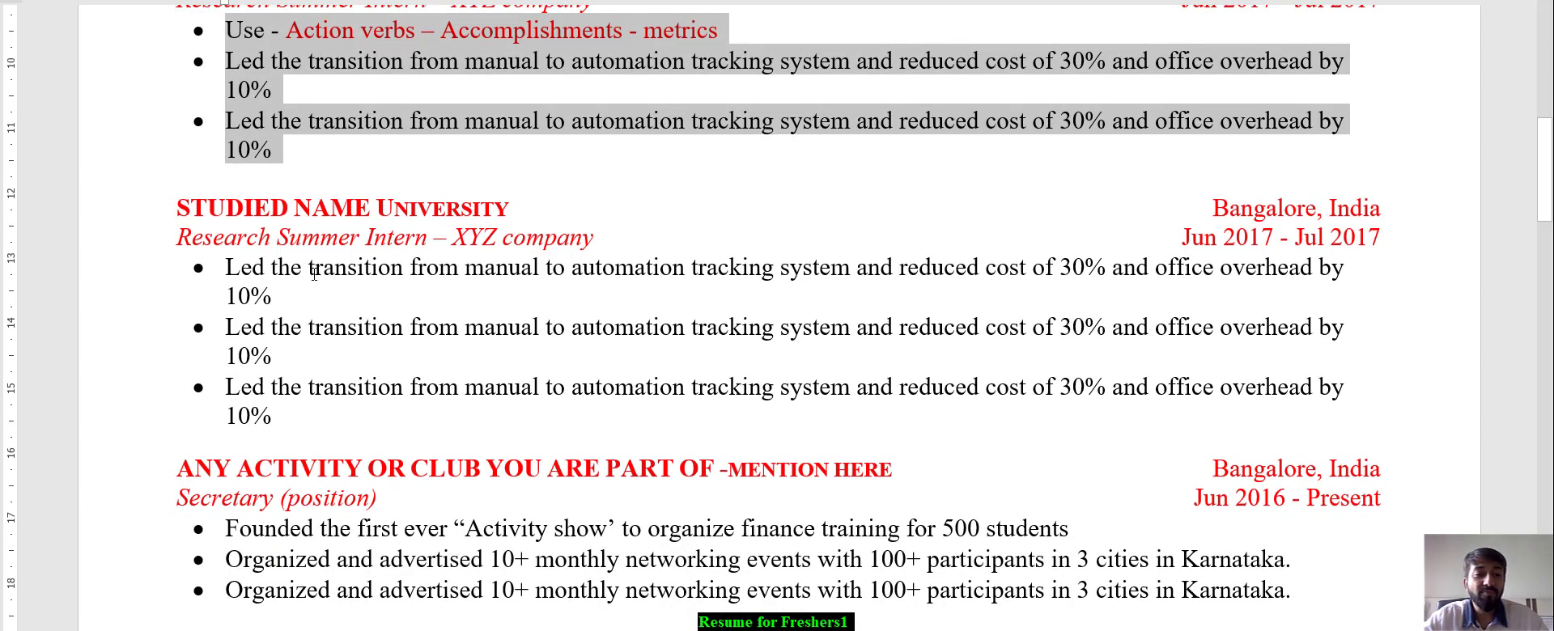
{"action": "scroll", "coordinate": [314, 273], "scroll_direction": "down", "scroll_amount": 1}
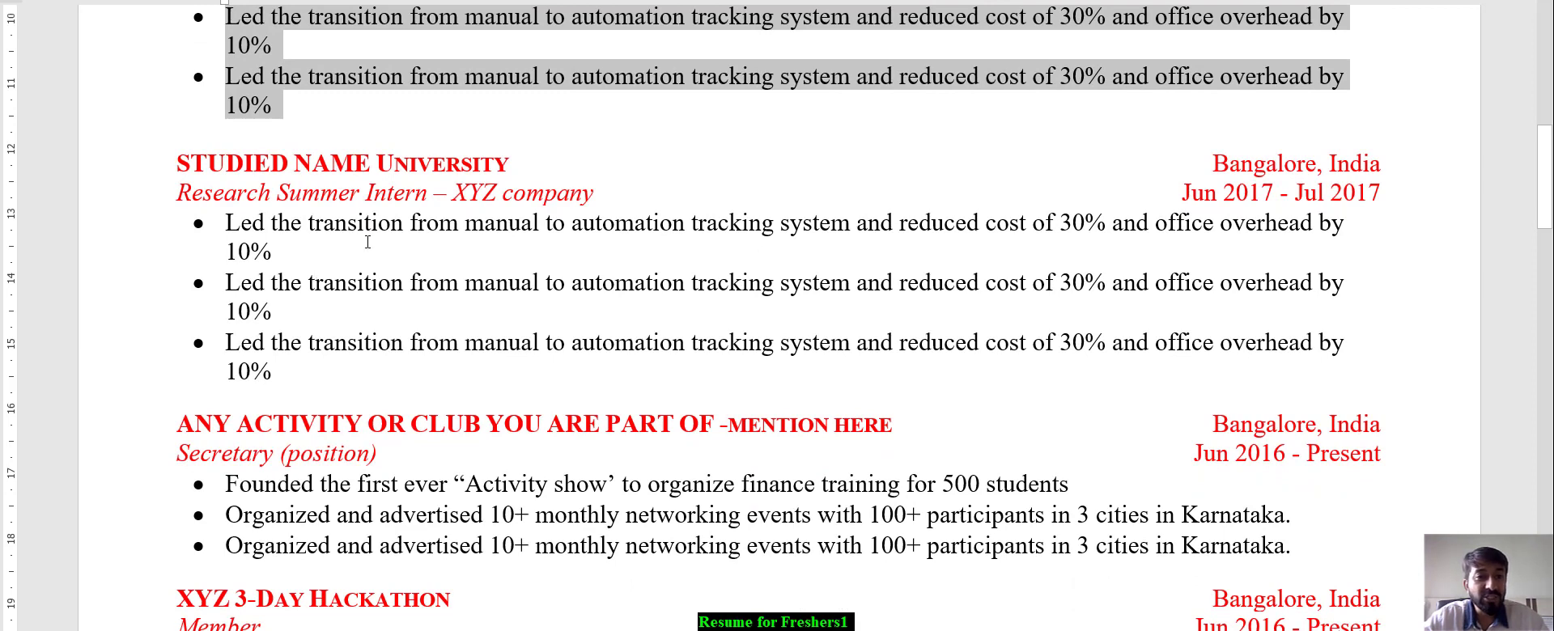
{"action": "left_click", "coordinate": [367, 241]}
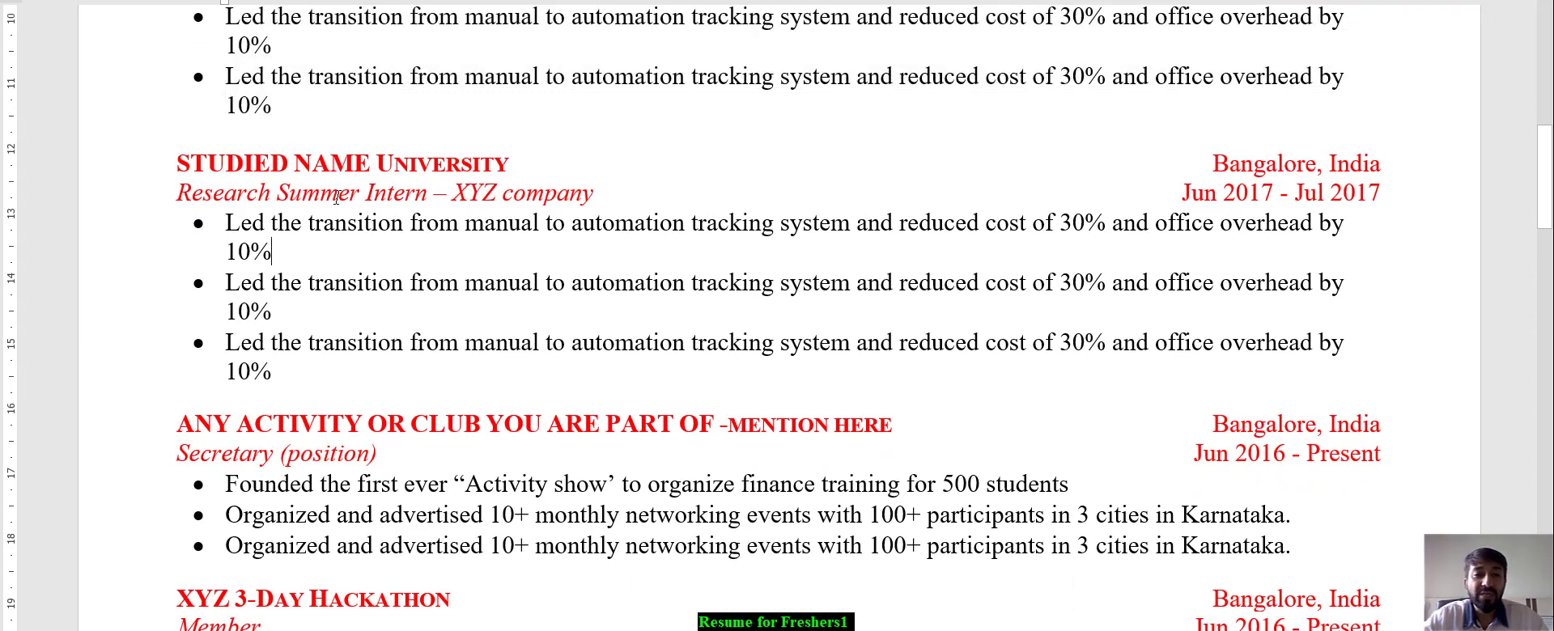
{"action": "scroll", "coordinate": [361, 244], "scroll_direction": "down", "scroll_amount": 1}
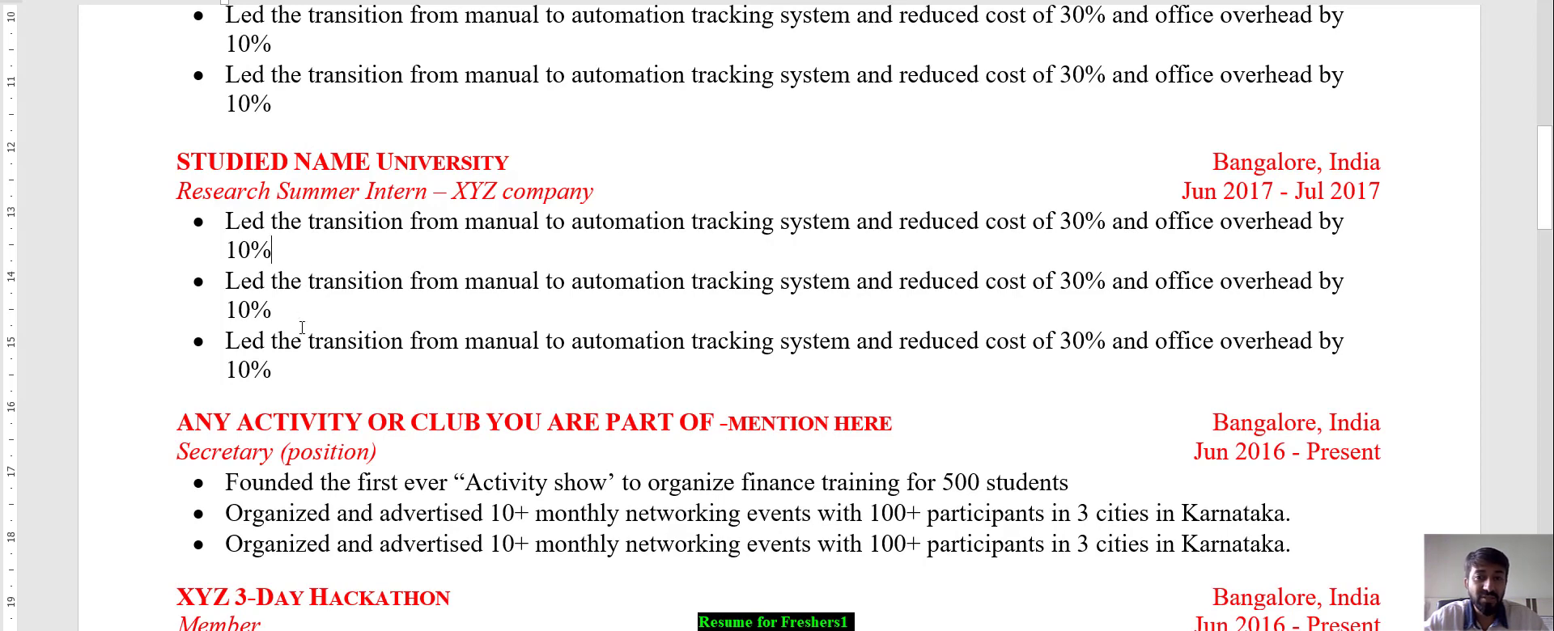
{"action": "left_click_drag", "start_coordinate": [293, 371], "coordinate": [188, 221]}
{"action": "scroll", "coordinate": [188, 221], "scroll_direction": "down", "scroll_amount": 1}
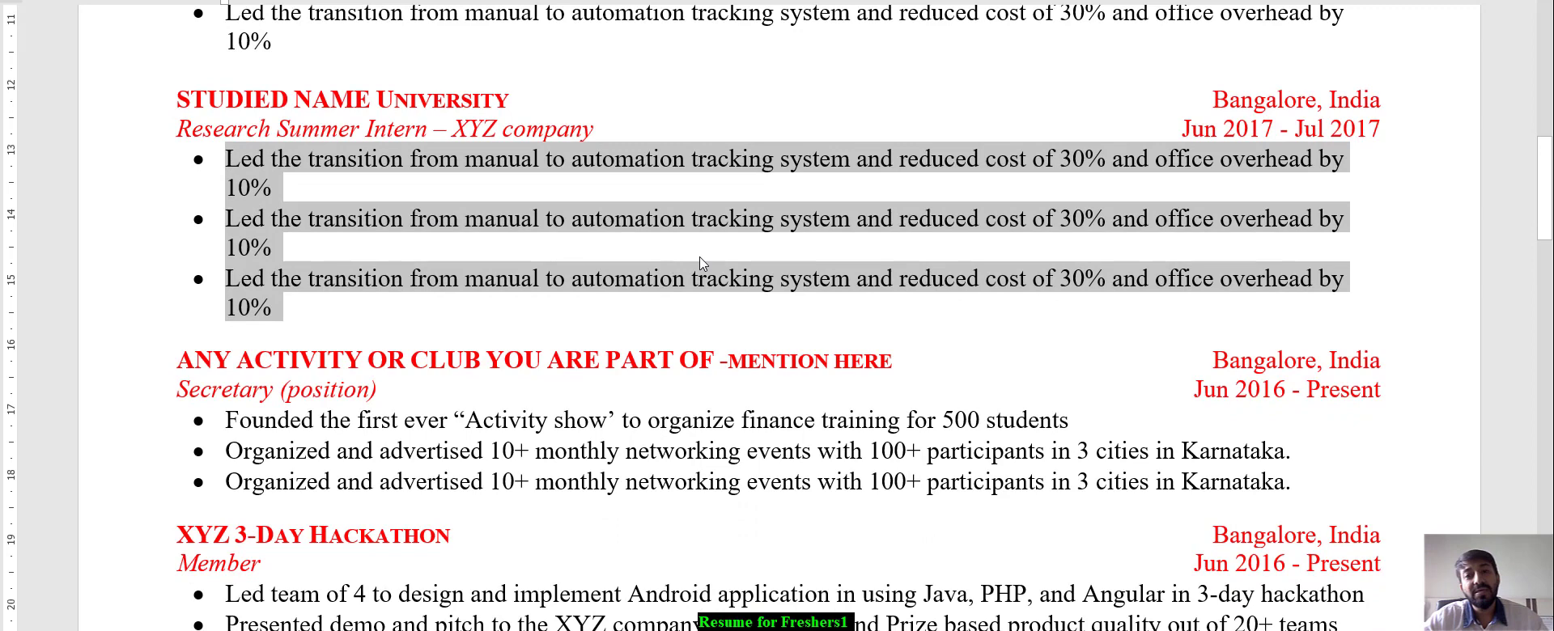
{"action": "left_click", "coordinate": [1112, 168]}
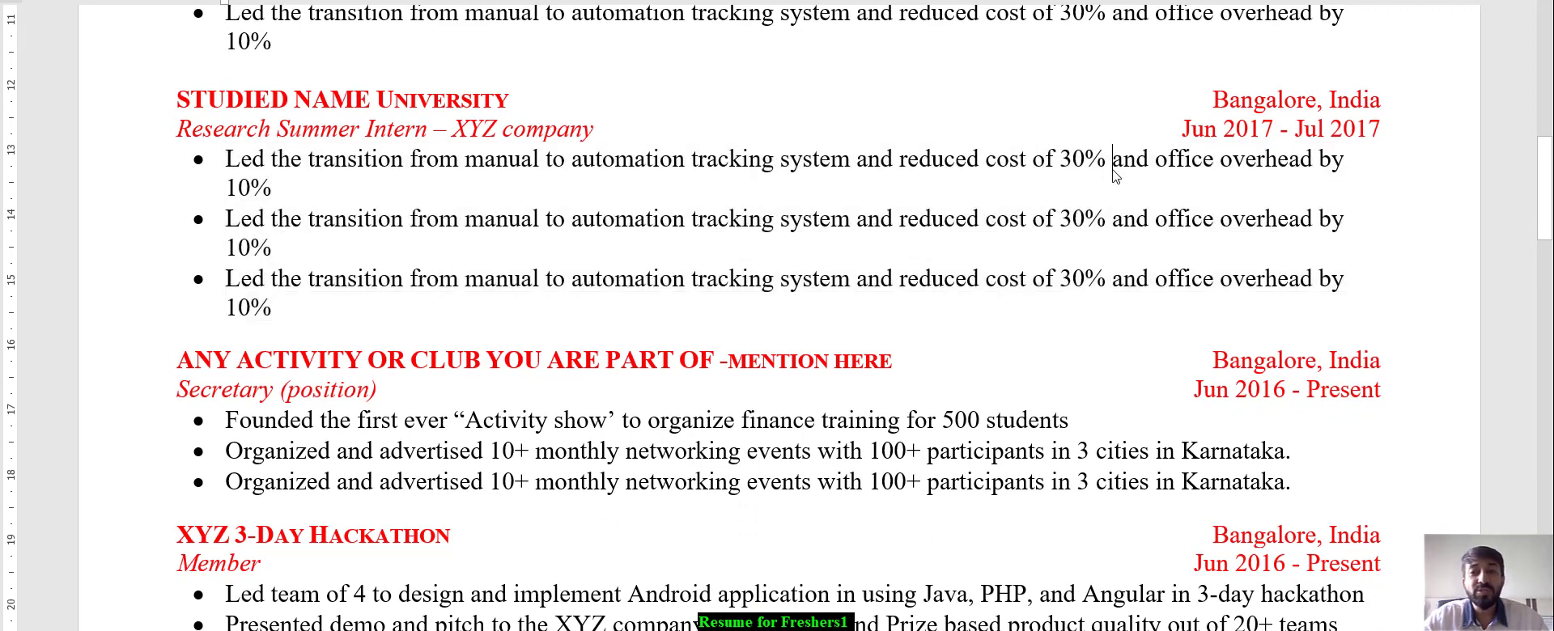